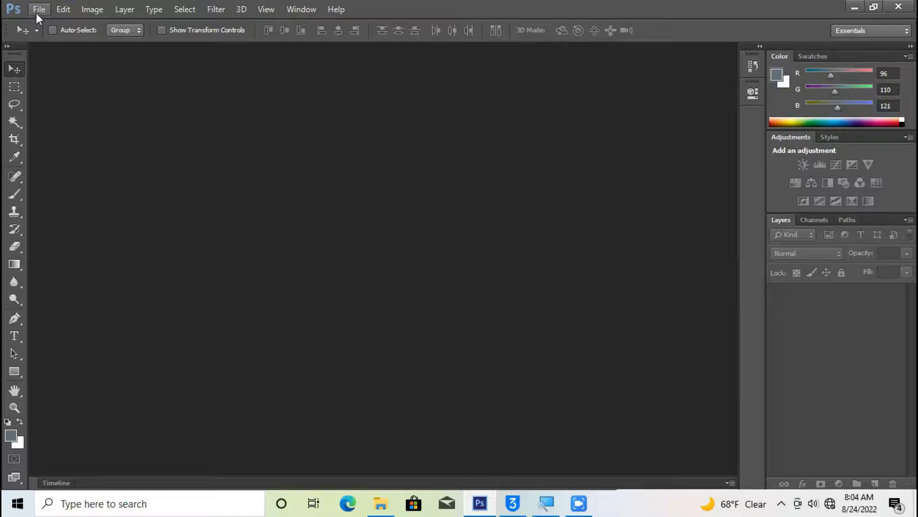
Open the photo 2022_08_23_22_55_IMG_1127.JPG of the woman sitting on stone stairs from the project folder.
left_click(37, 13)
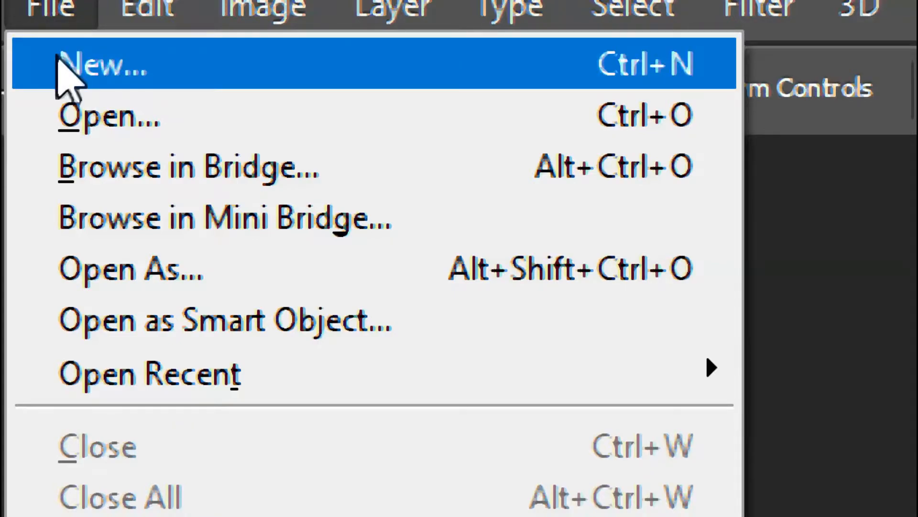
left_click(115, 115)
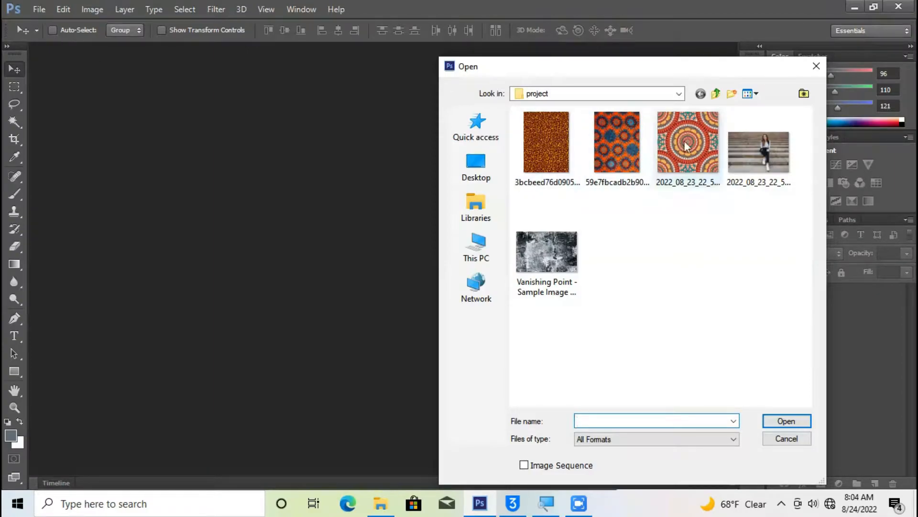
double_click(741, 151)
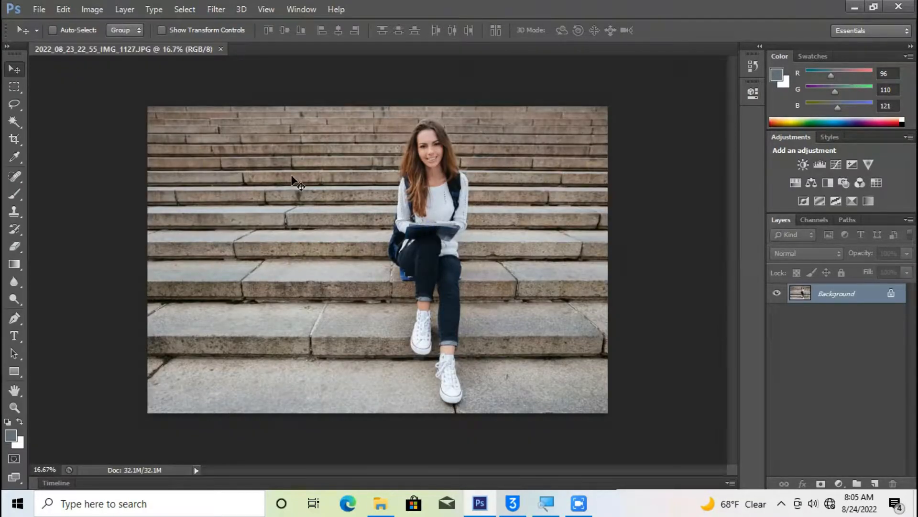
left_click(214, 10)
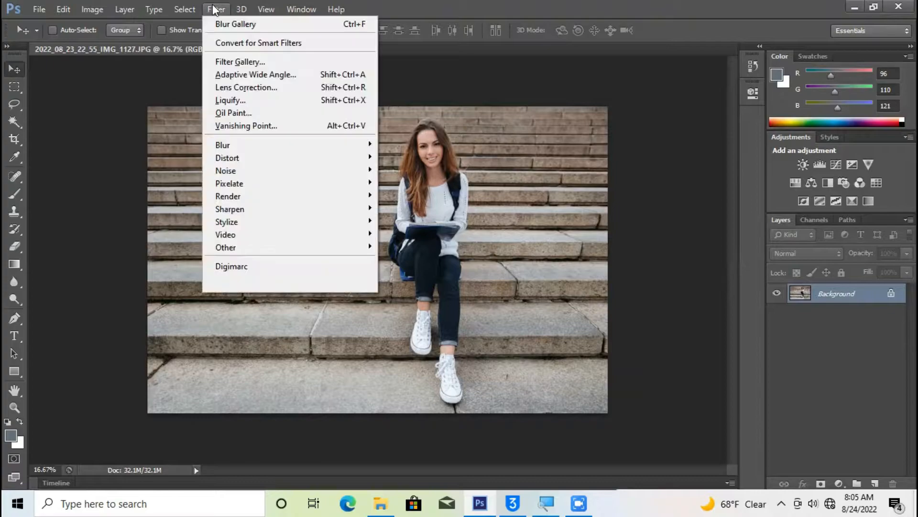
left_click(220, 127)
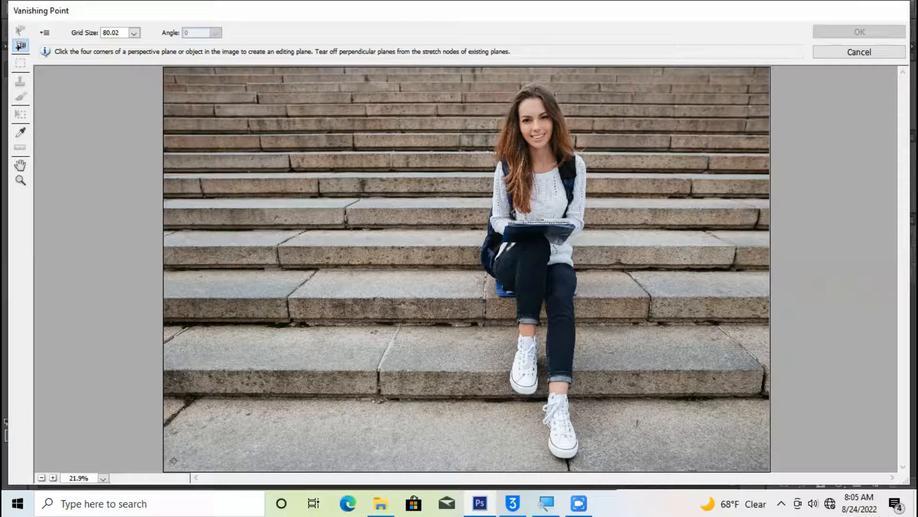
double_click(21, 181)
scroll(612, 395, "down", 10)
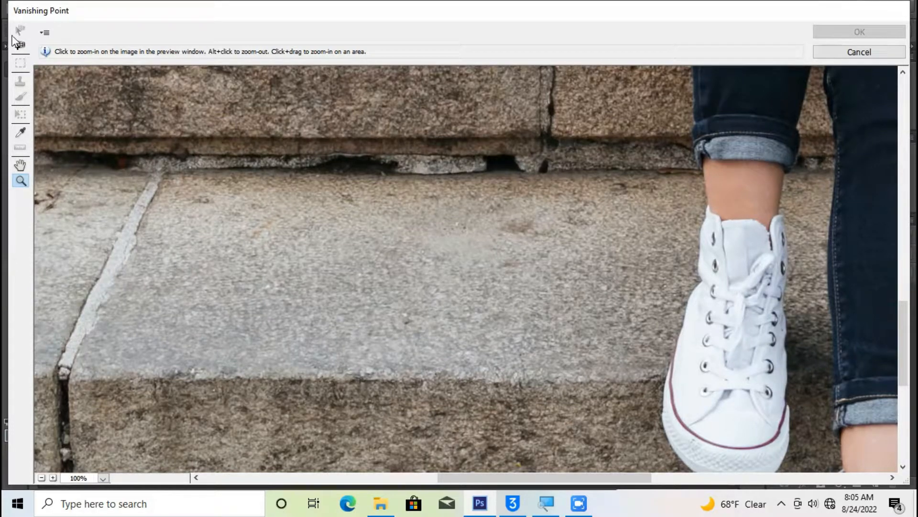
left_click(20, 46)
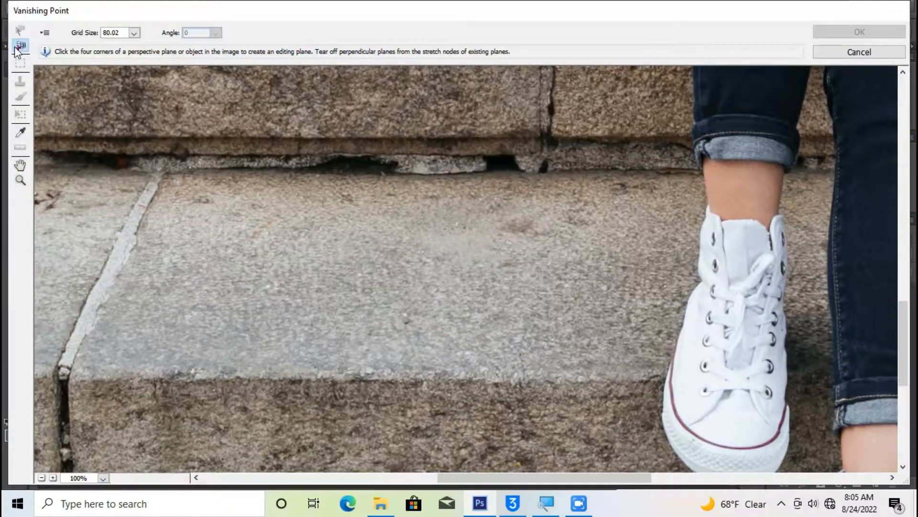
left_click(171, 170)
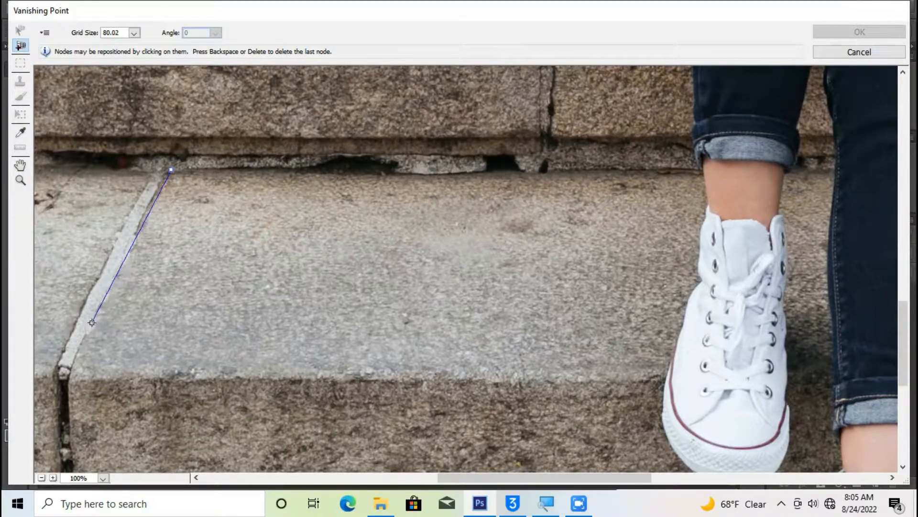
key("BackSpace")
left_click(164, 173)
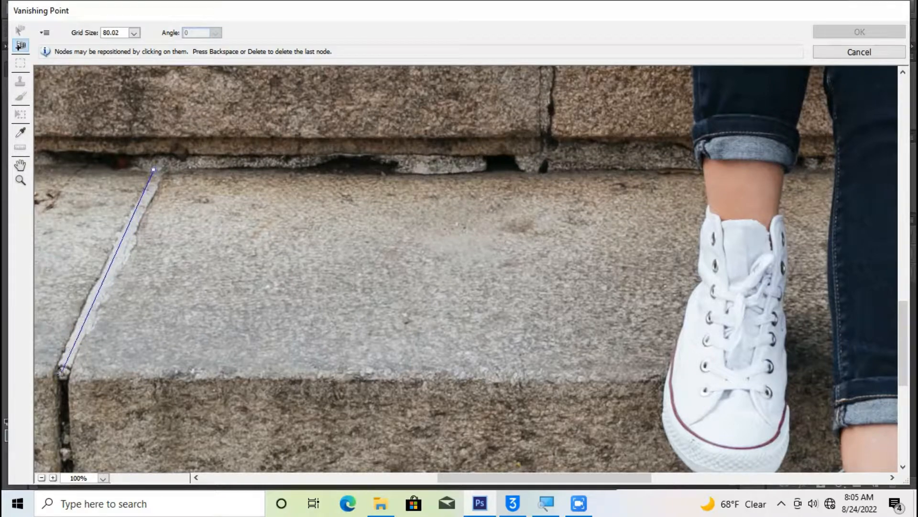
left_click(66, 379)
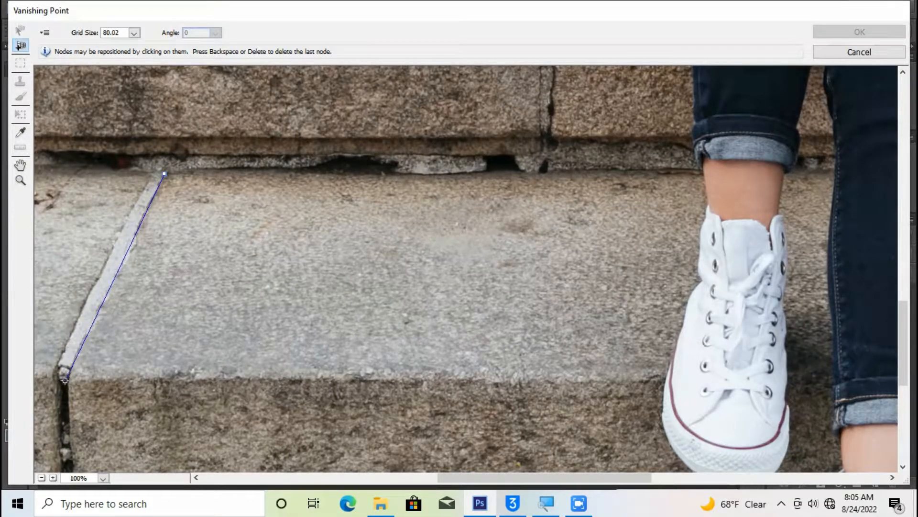
key("ctrl+minus")
key("ctrl+minus")
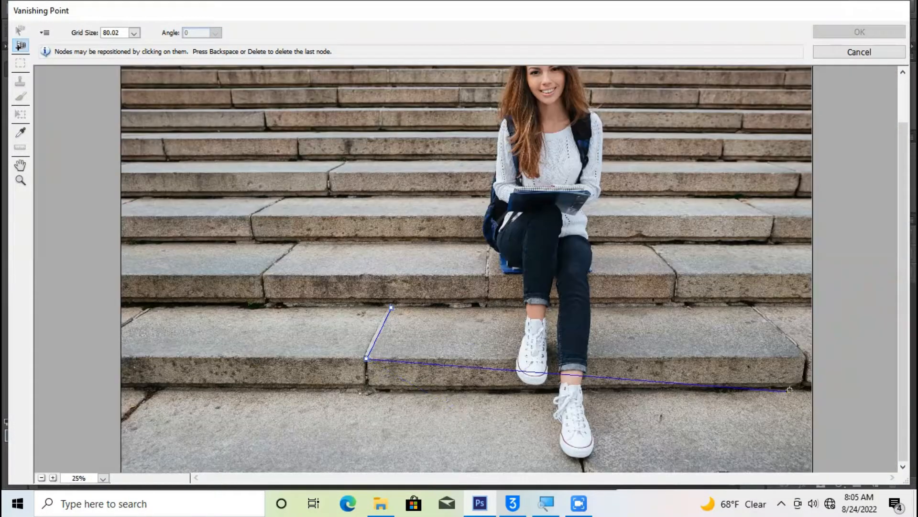
left_click(806, 357)
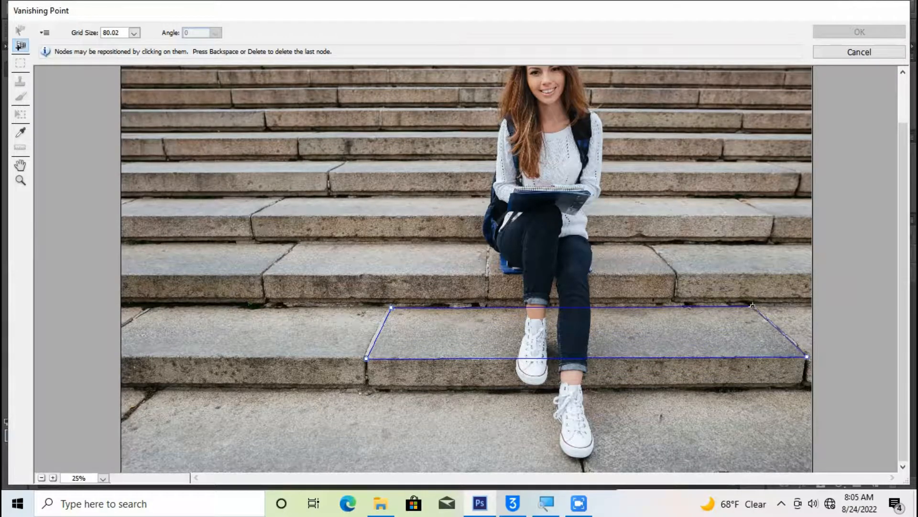
left_click(750, 307)
key("ctrl+plus")
key("ctrl+plus")
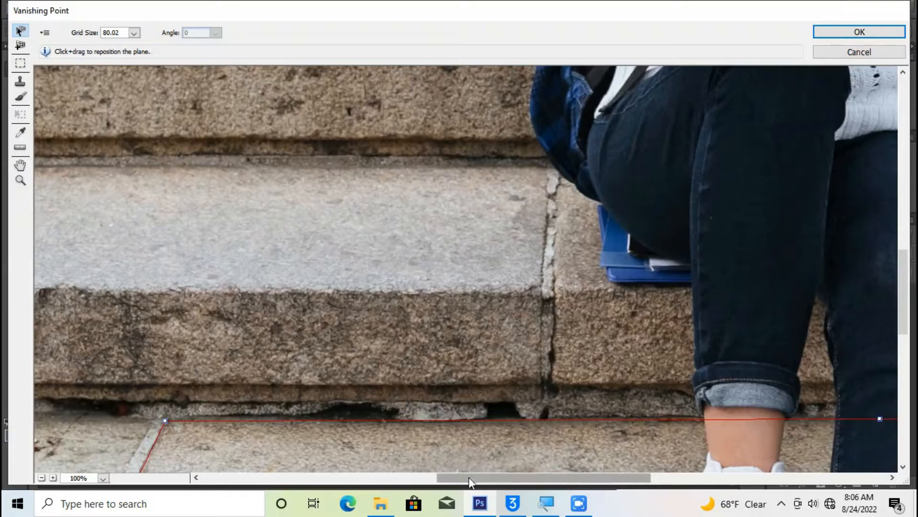
left_click_drag(469, 478, 683, 478)
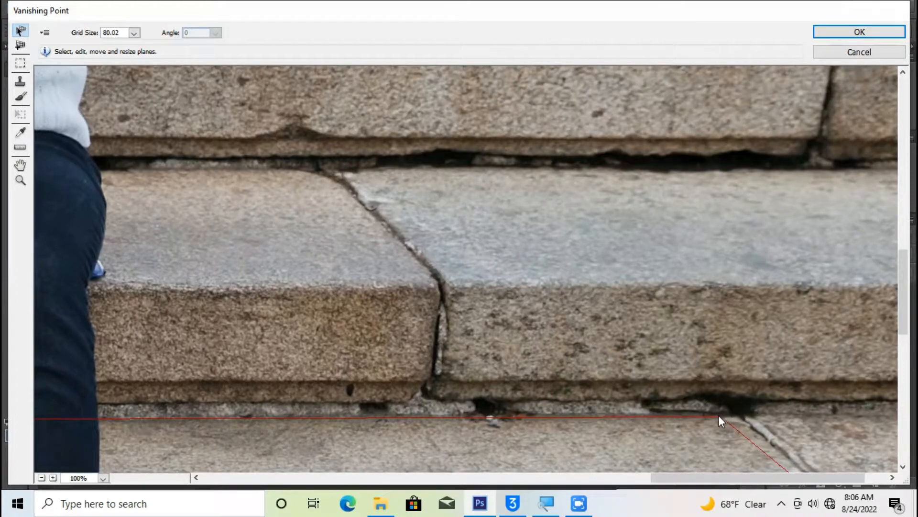
key("ctrl+plus")
left_click_drag(903, 304, 903, 333)
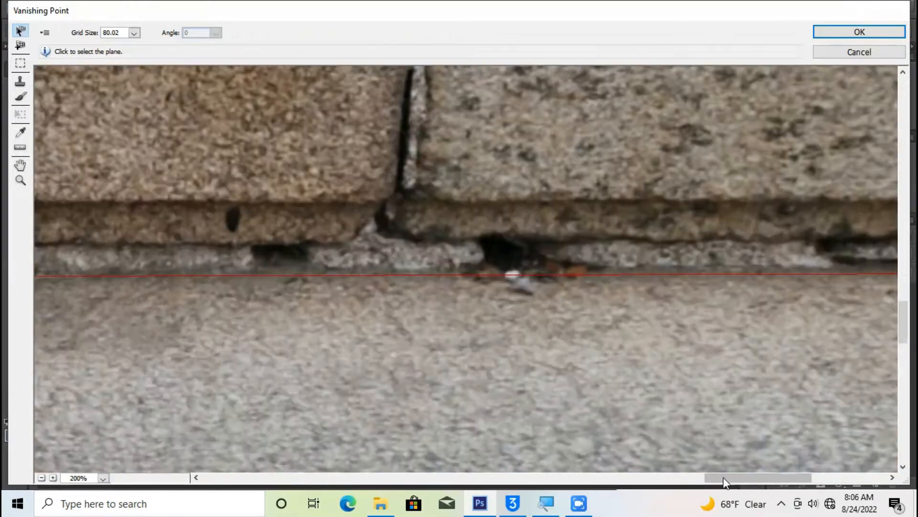
left_click_drag(719, 479, 774, 479)
left_click_drag(532, 275, 576, 271)
scroll(574, 287, "down", 5)
left_click_drag(808, 478, 842, 478)
mouse_move(853, 321)
left_mouse_down()
mouse_move(843, 307)
mouse_move(844, 318)
mouse_move(849, 314)
left_mouse_up()
left_click_drag(833, 479, 445, 478)
left_click_drag(474, 337, 478, 337)
scroll(681, 229, "up", 5)
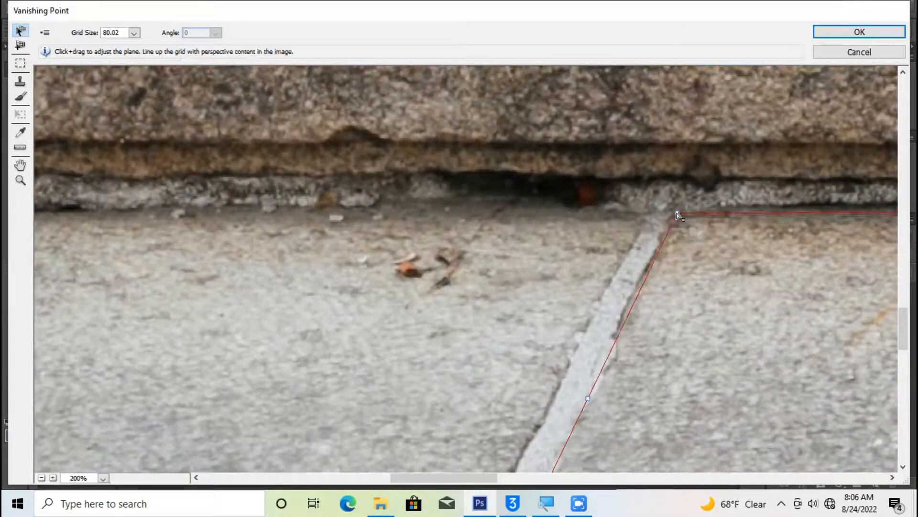
left_click_drag(483, 478, 554, 478)
left_click_drag(554, 426, 666, 477)
mouse_move(657, 458)
left_mouse_down()
mouse_move(713, 436)
mouse_move(674, 463)
left_mouse_up()
key("ctrl+z")
left_click_drag(622, 477, 646, 477)
left_click_drag(579, 194, 578, 209)
left_click_drag(619, 477, 805, 435)
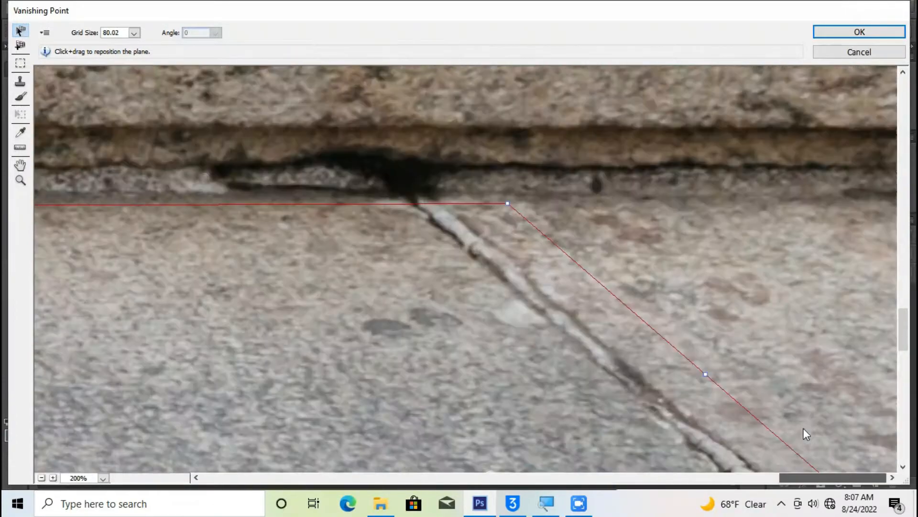
key("ctrl+minus")
key("ctrl+minus")
left_click(859, 51)
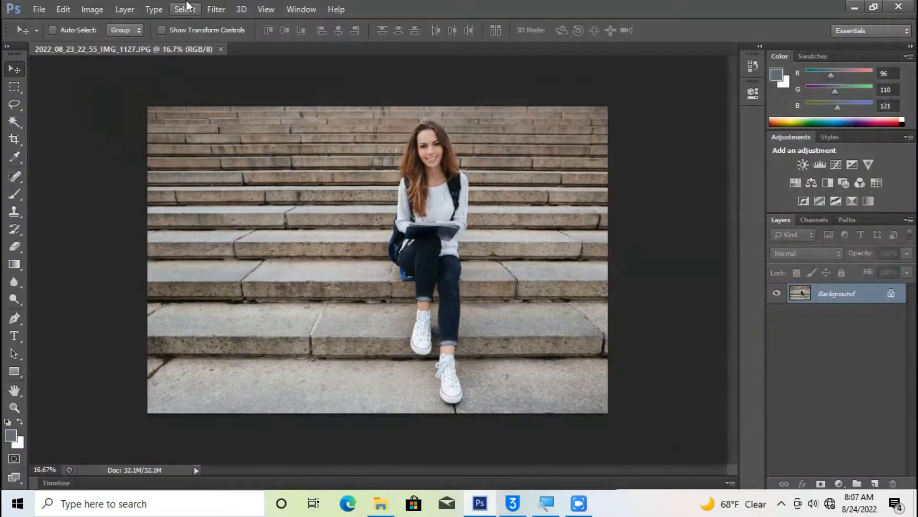
Start the Vanishing Point filter and create a four-corner perspective plane over the lowest step's tread, between its two stone joints.
left_click(215, 9)
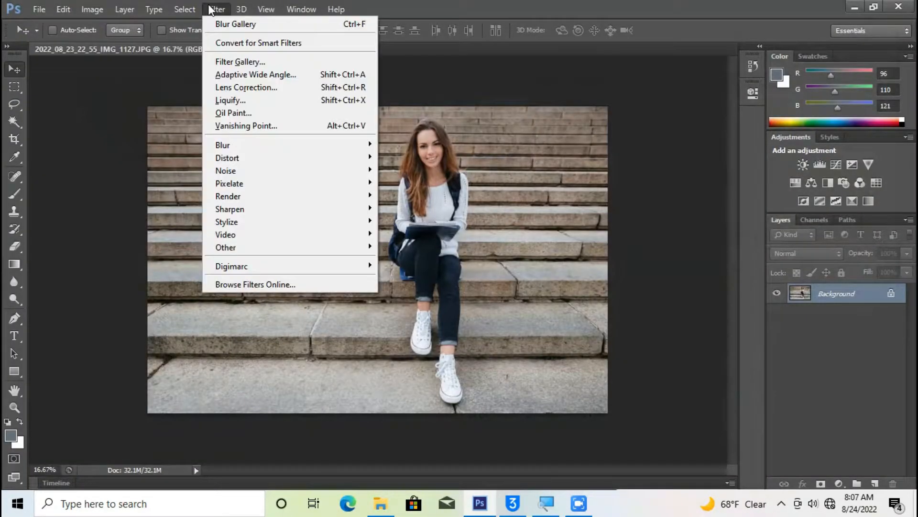
left_click(225, 126)
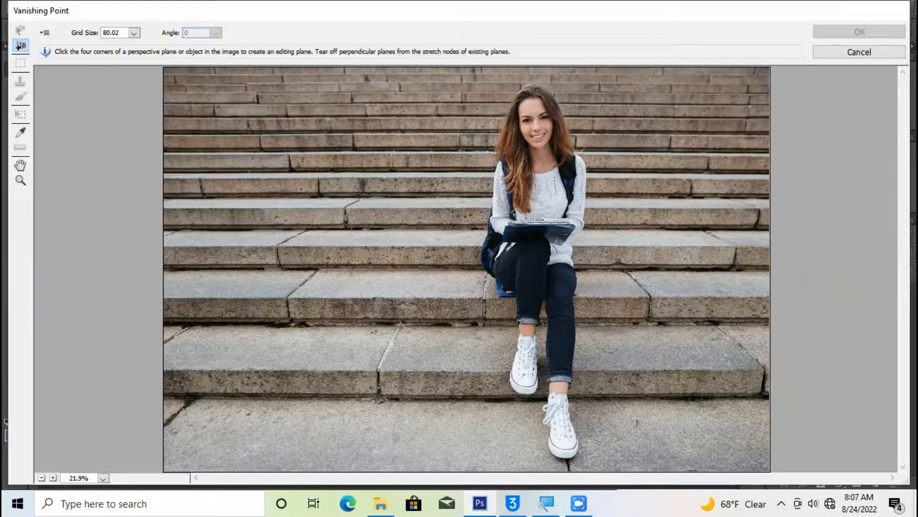
left_click(400, 326)
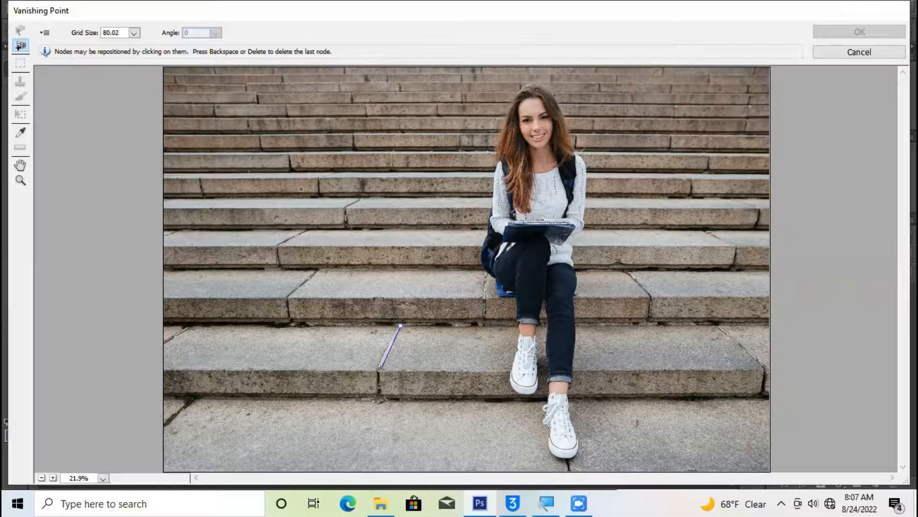
left_click(379, 369)
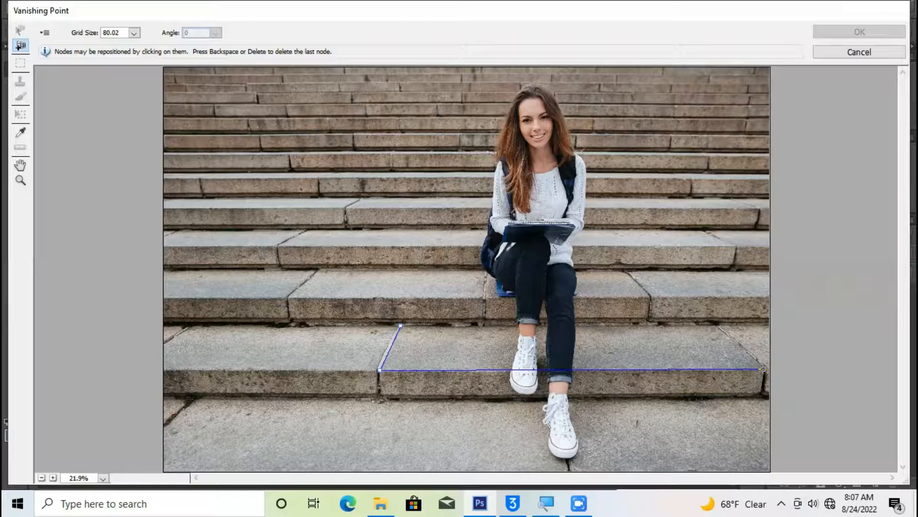
left_click(762, 369)
left_click(716, 323)
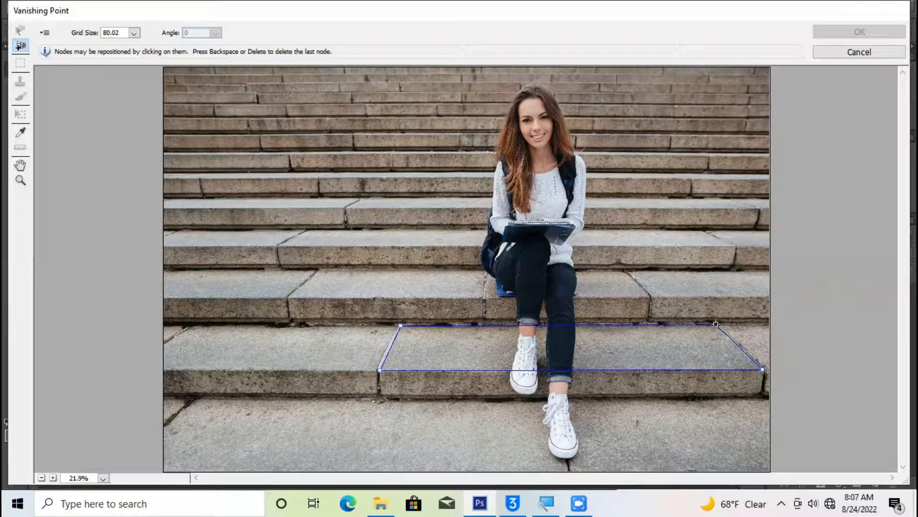
left_click(715, 324)
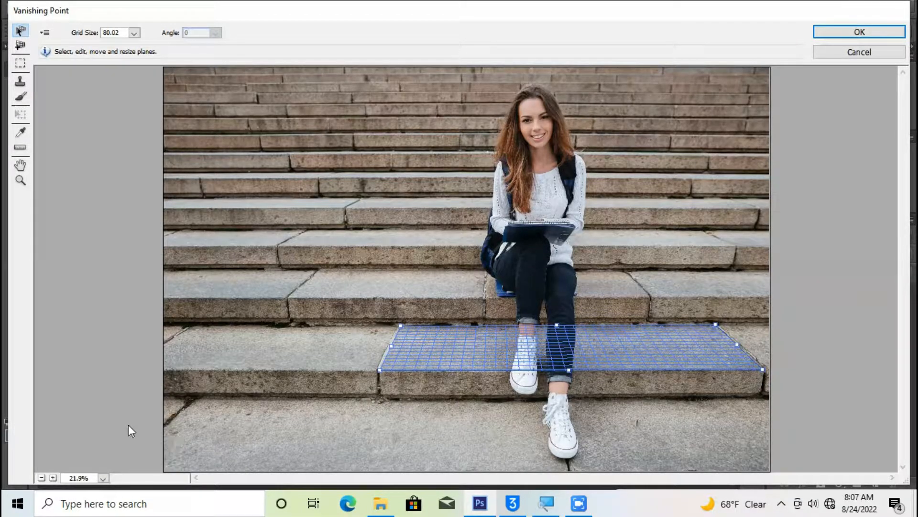
Align the plane's rear right corner with the stone joint at the back edge of the tread.
scroll(239, 469, "up", 1)
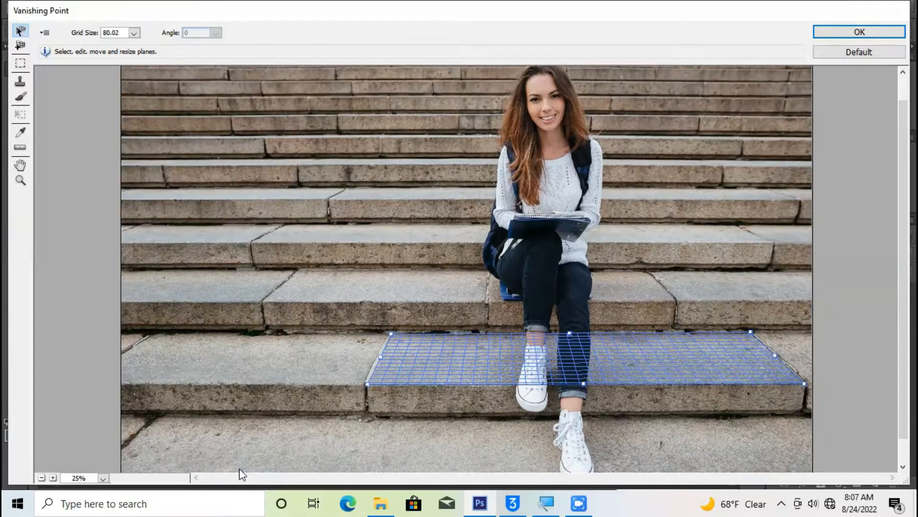
scroll(239, 469, "up", 3)
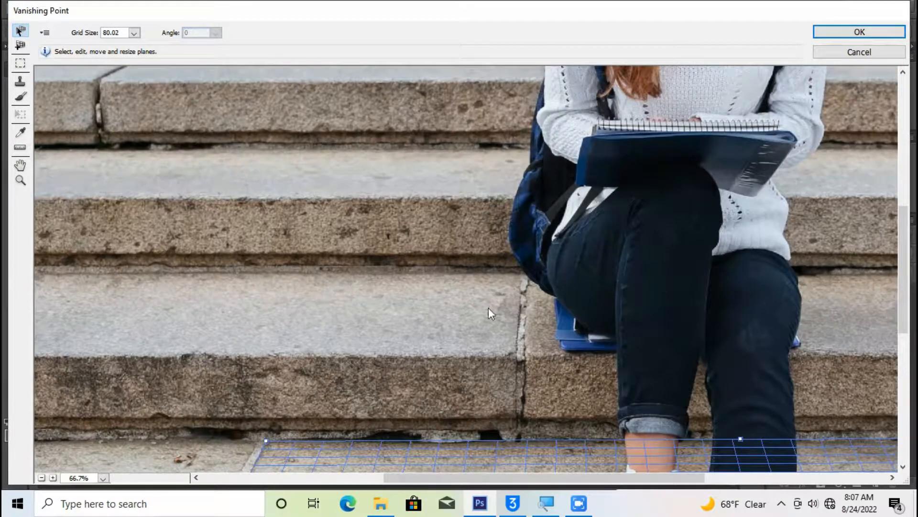
scroll(488, 308, "up", 1)
scroll(429, 309, "up", 1)
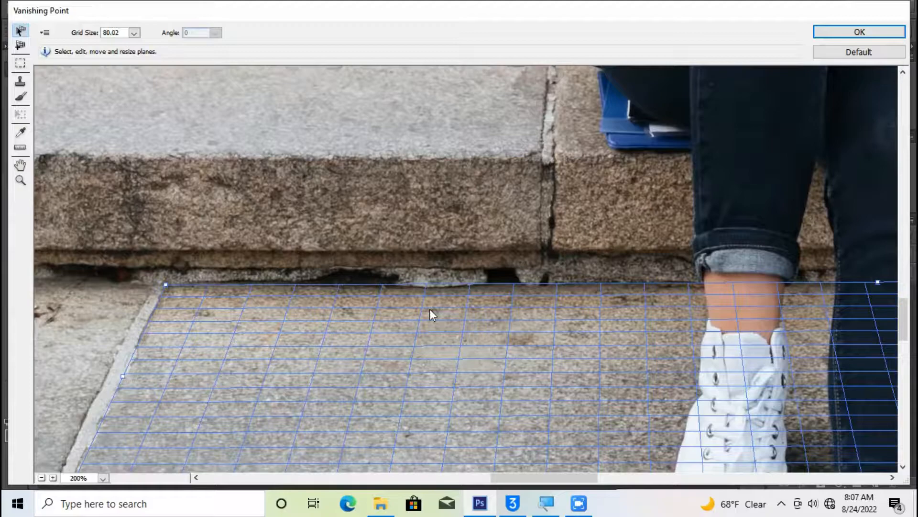
scroll(430, 309, "up", 1)
left_click_drag(536, 477, 786, 452)
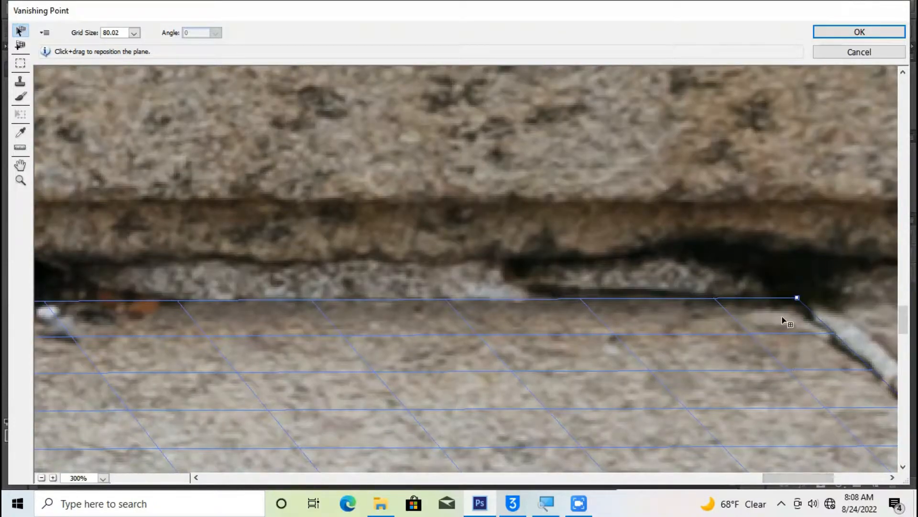
left_click_drag(796, 298, 791, 297)
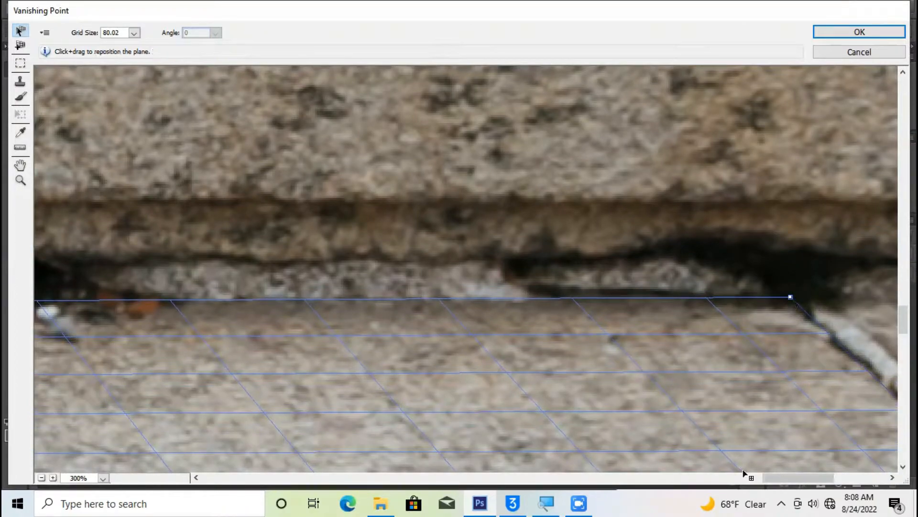
Align the plane's two front corners with the stone joints along the front edge of the tread.
left_click_drag(777, 477, 472, 445)
scroll(490, 392, "down", 3)
scroll(490, 392, "down", 3)
left_click_drag(492, 476, 438, 475)
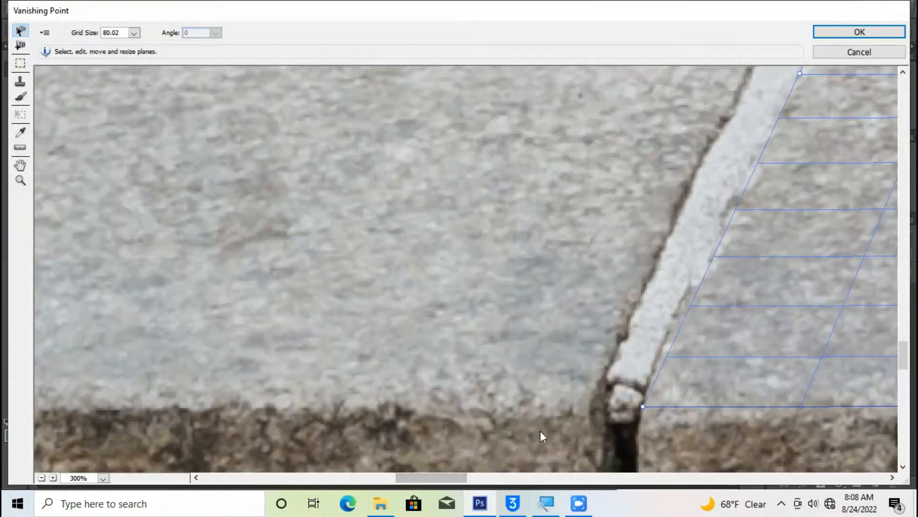
mouse_move(644, 407)
left_mouse_down()
mouse_move(630, 420)
mouse_move(636, 416)
left_mouse_up()
left_click_drag(456, 479, 810, 454)
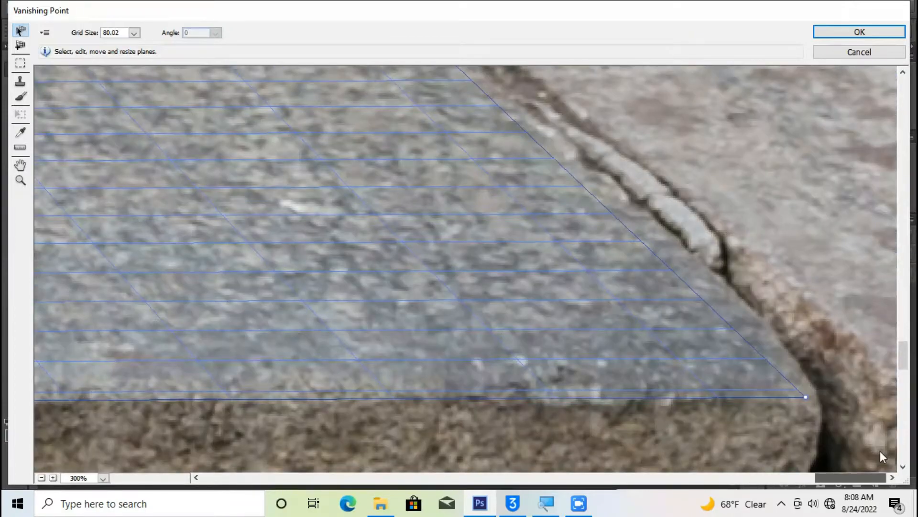
left_click_drag(807, 397, 825, 397)
Extend the plane's left and right sides along the tread towards both side edges of the photo.
left_click_drag(825, 477, 791, 472)
scroll(686, 465, "down", 6)
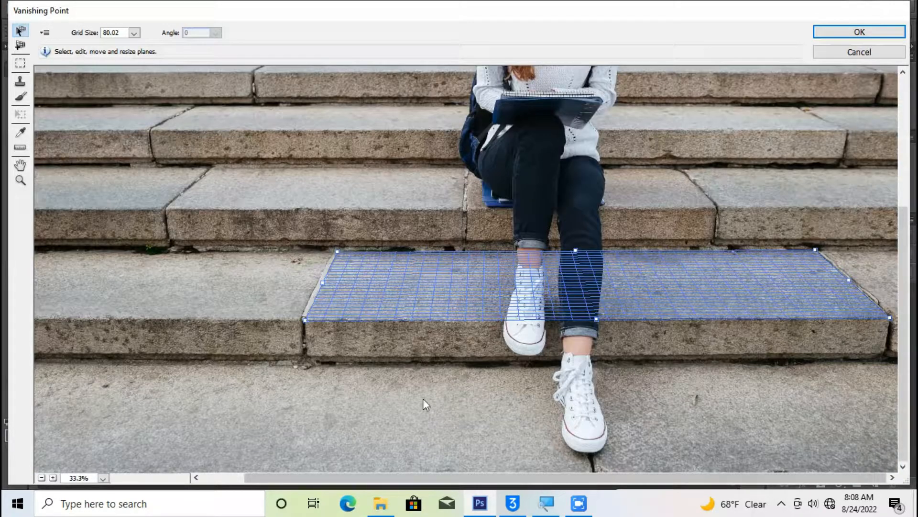
left_click_drag(319, 286, 3, 281)
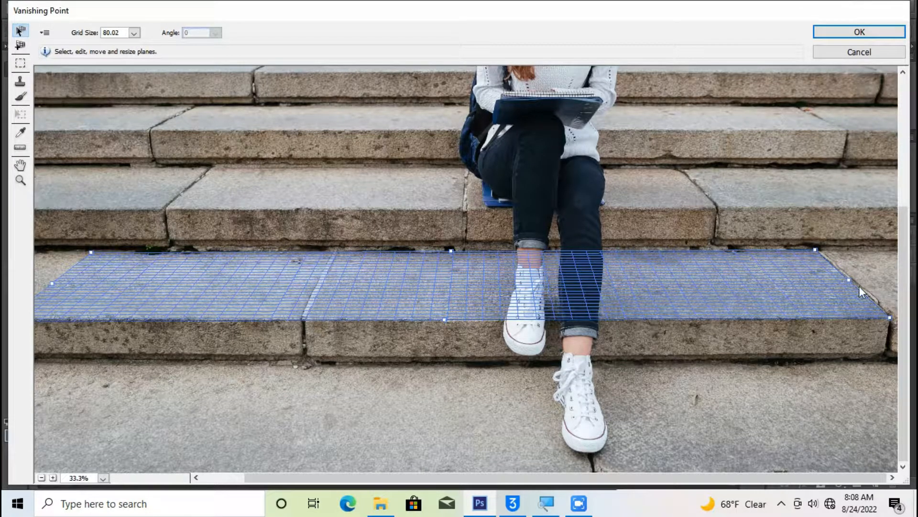
left_click_drag(849, 280, 891, 280)
Tear off connected perpendicular planes from the lowest tread's rear edge, covering the second step's riser and its tread.
scroll(587, 305, "up", 3)
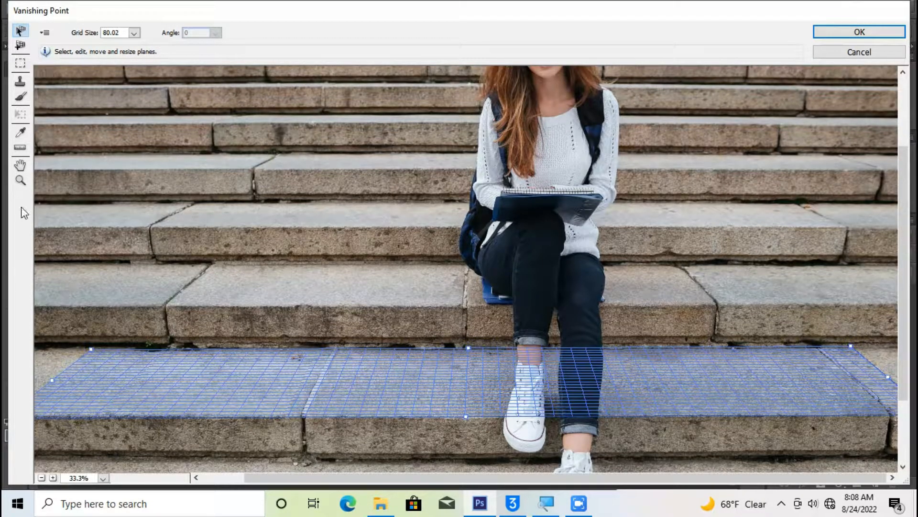
left_click(20, 46)
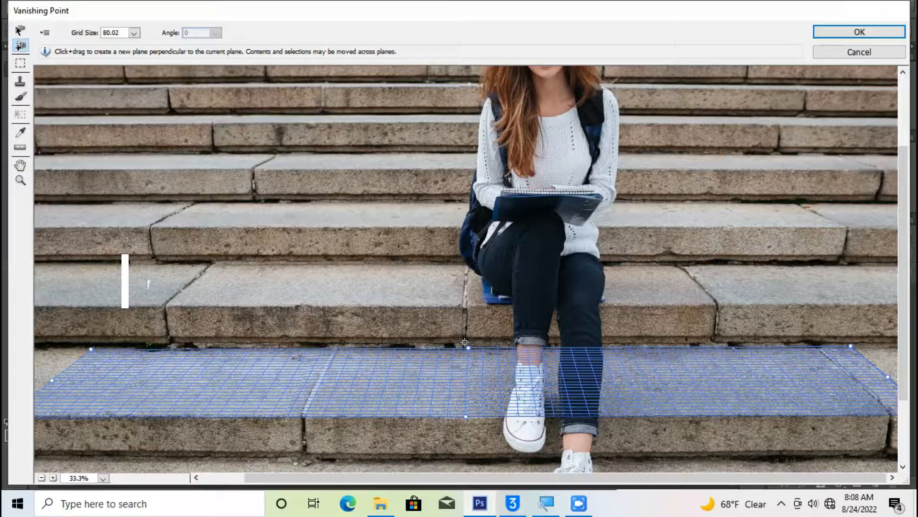
key("alt")
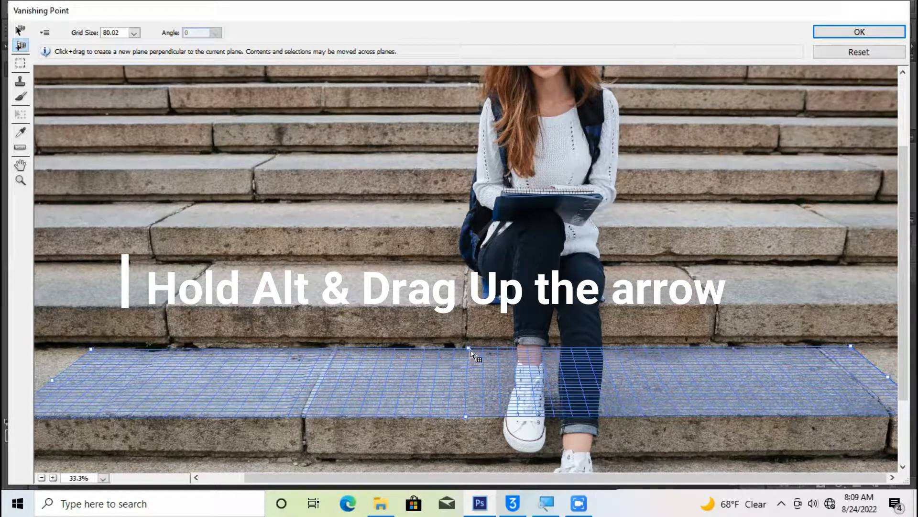
left_click_drag(468, 350, 468, 308)
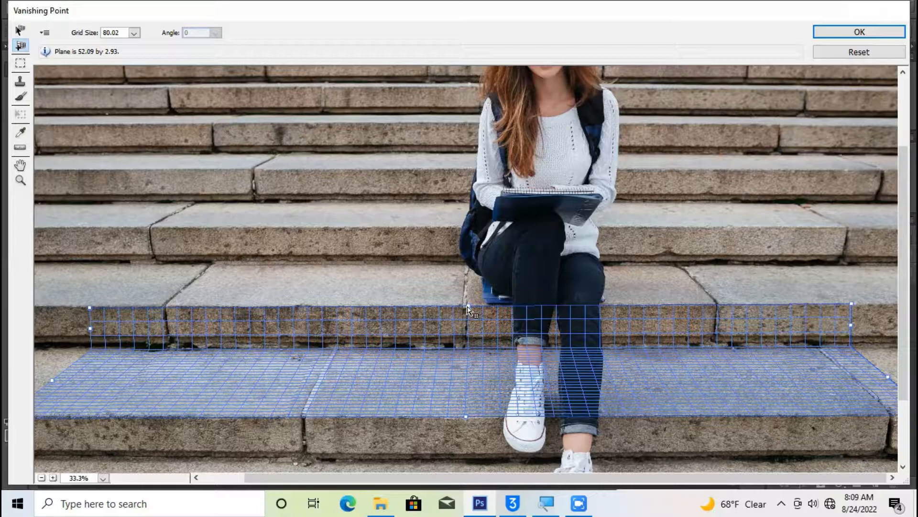
scroll(492, 334, "up", 2)
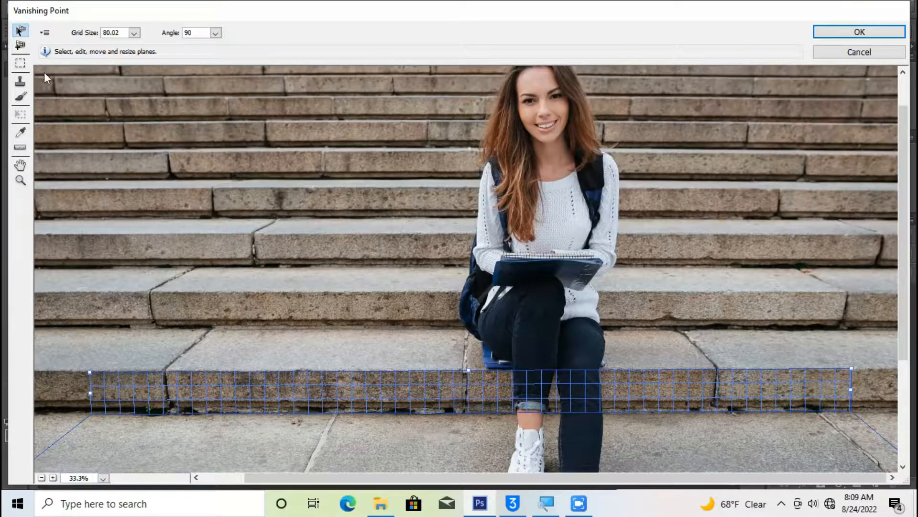
left_click(21, 46)
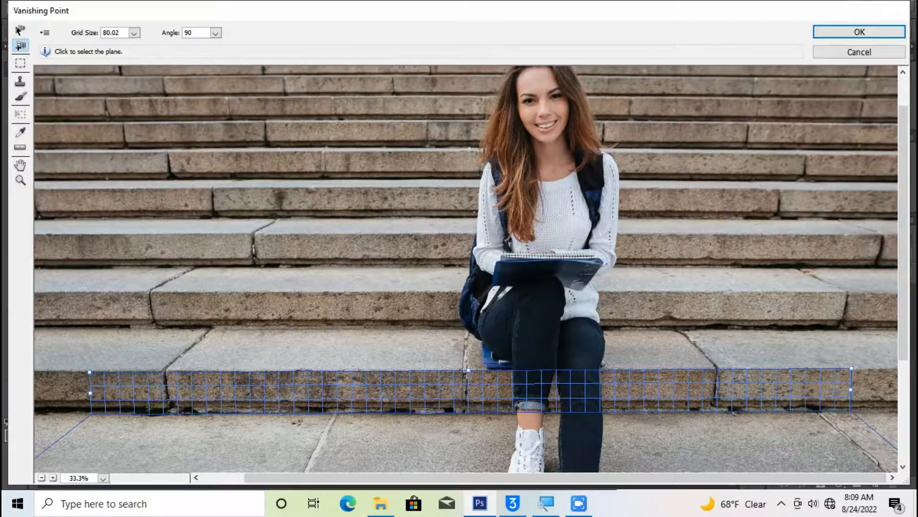
left_click_drag(468, 371, 462, 327)
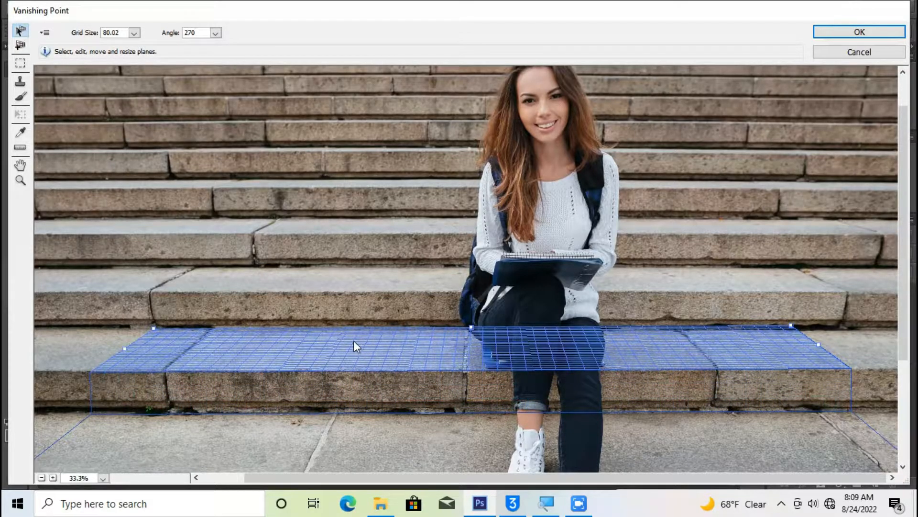
Continue the connected perpendicular planes from the second tread's rear edge up the third step's riser and back over its tread.
key("c")
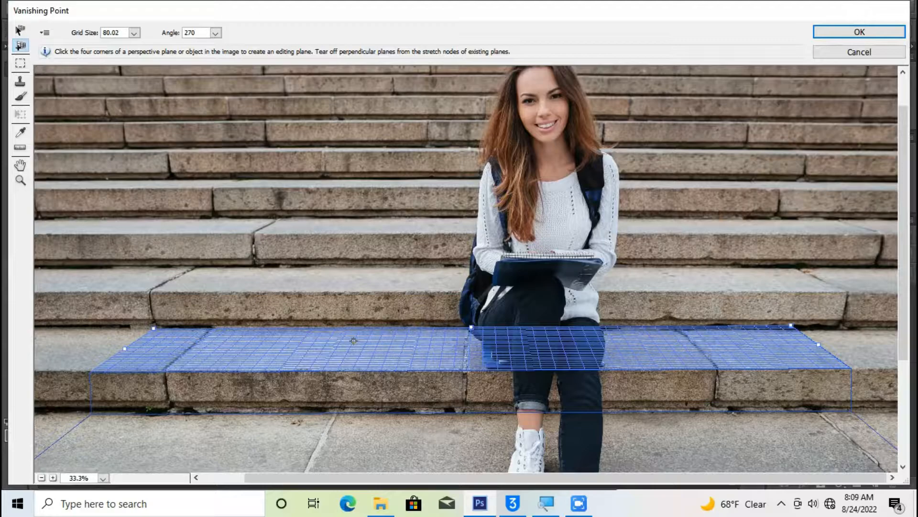
key("alt")
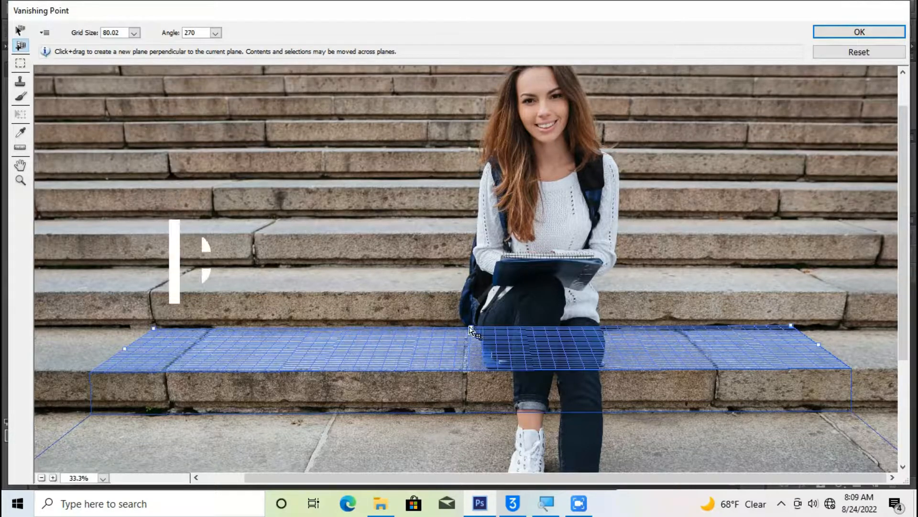
left_click_drag(471, 328, 469, 291)
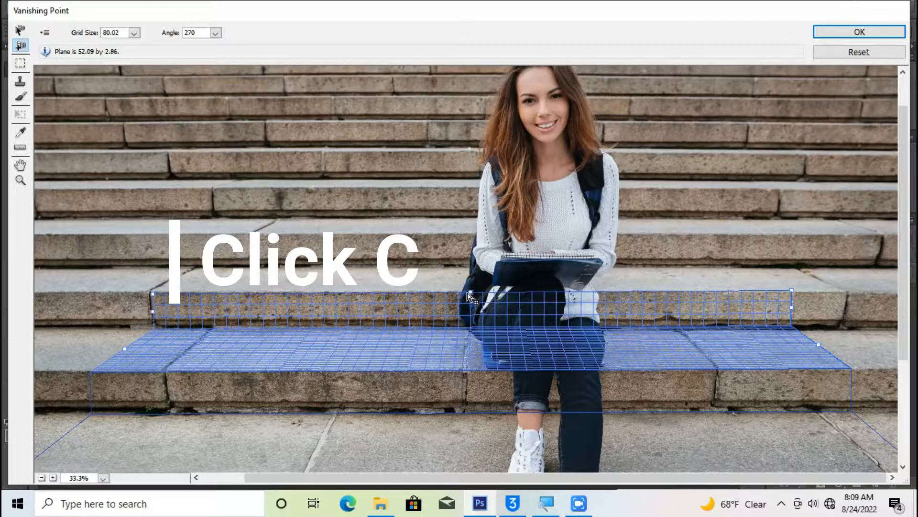
left_click_drag(469, 289, 465, 293)
key("v")
key("c")
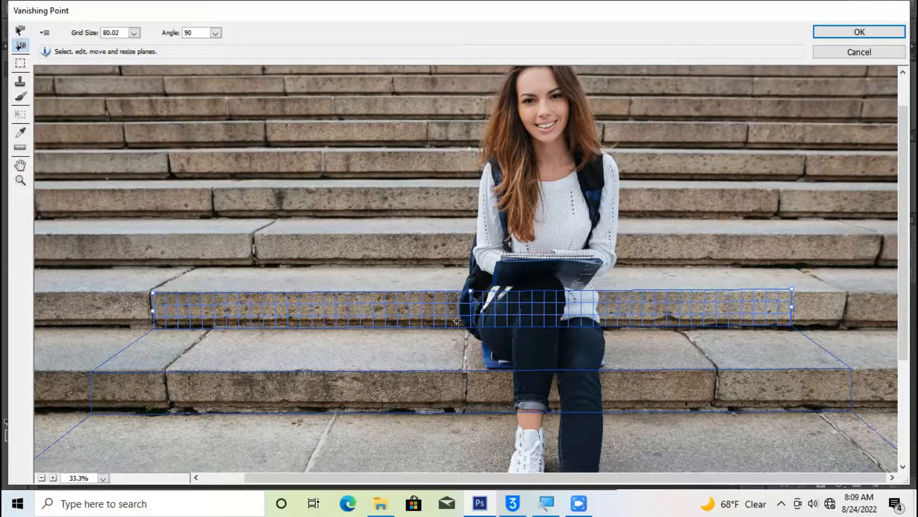
scroll(471, 293, "up", 2)
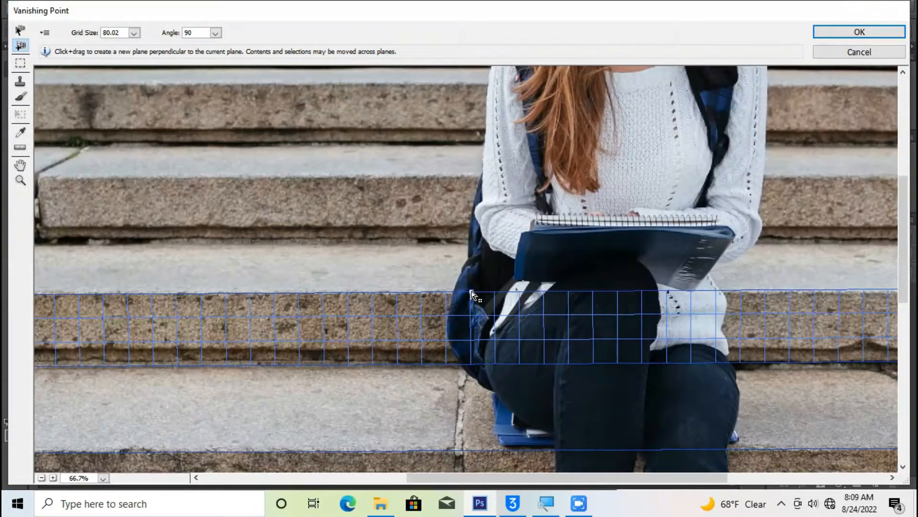
scroll(471, 292, "down", 2)
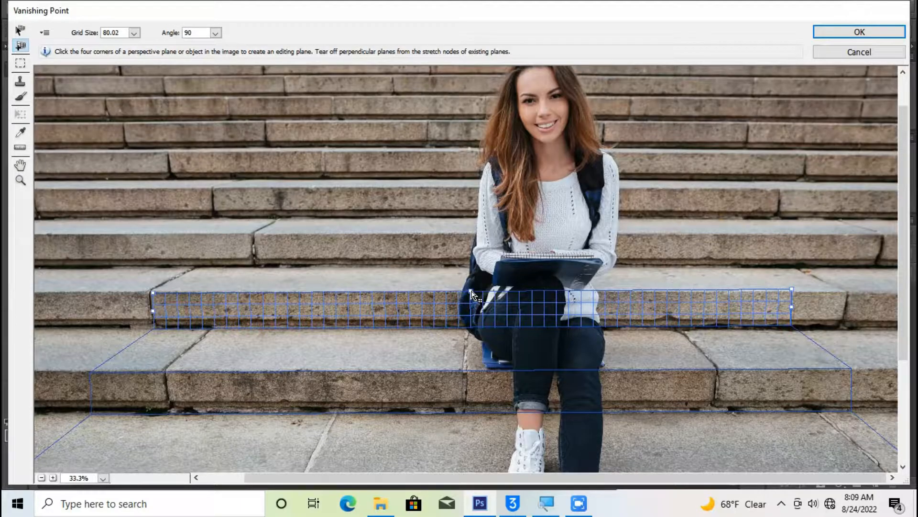
left_click_drag(473, 294, 477, 267)
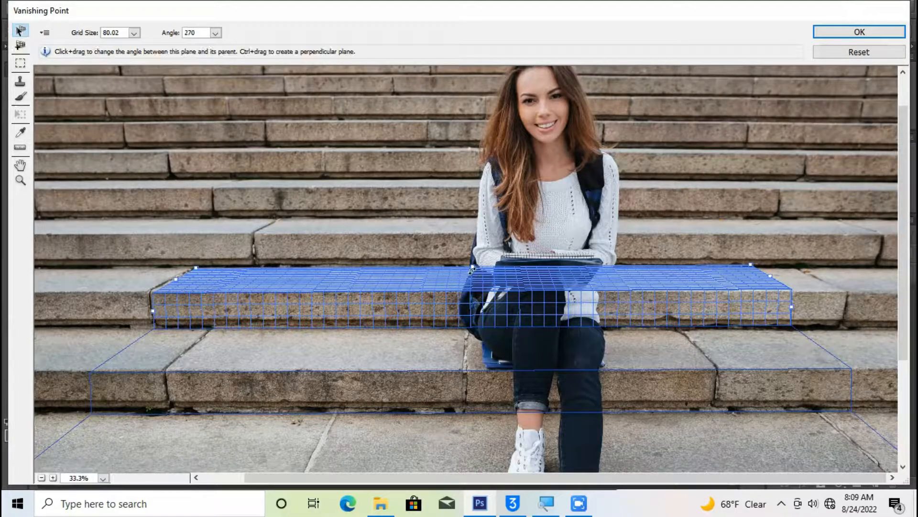
Add connected perpendicular planes over the fourth step's riser and tread, starting from the third tread's rear edge.
left_click(20, 46)
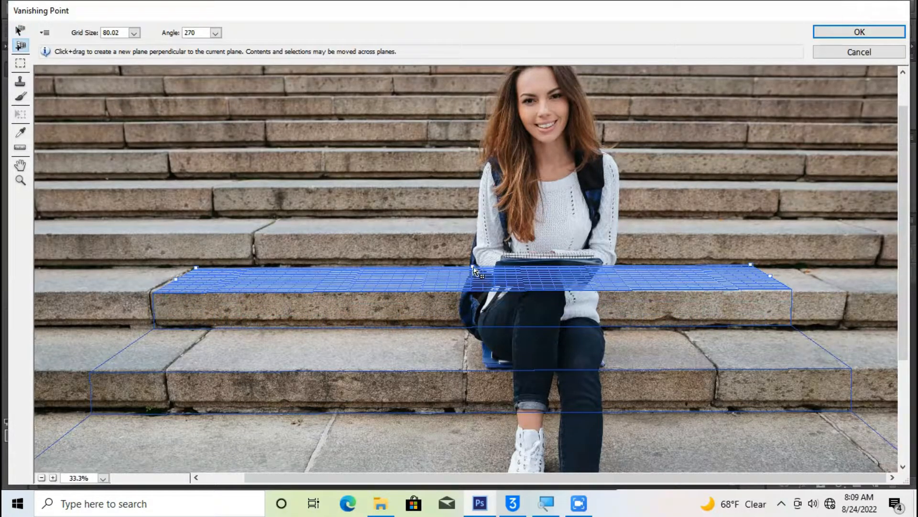
left_click_drag(472, 269, 463, 237)
left_click(461, 238)
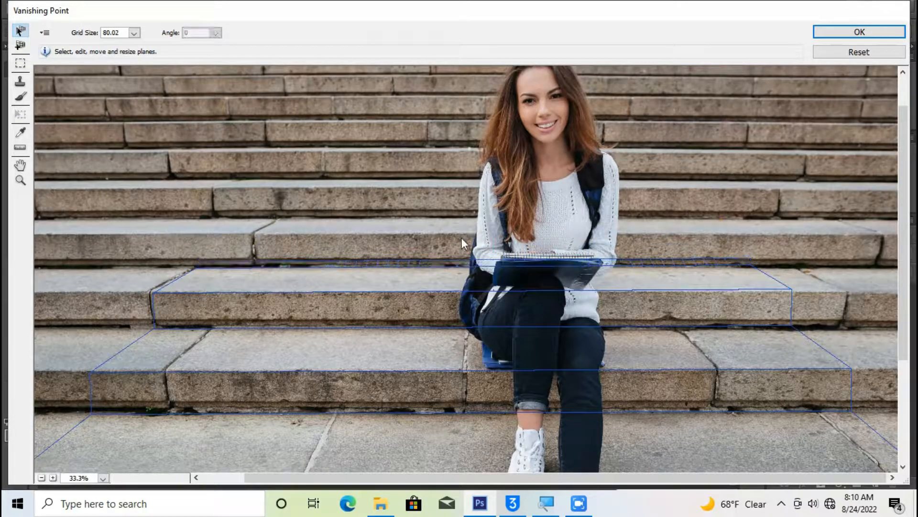
key("ctrl+z")
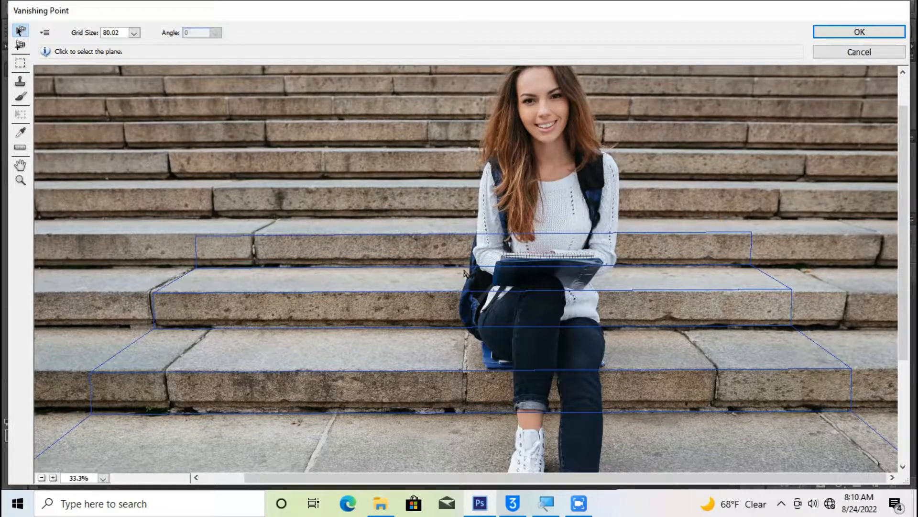
left_click(456, 250)
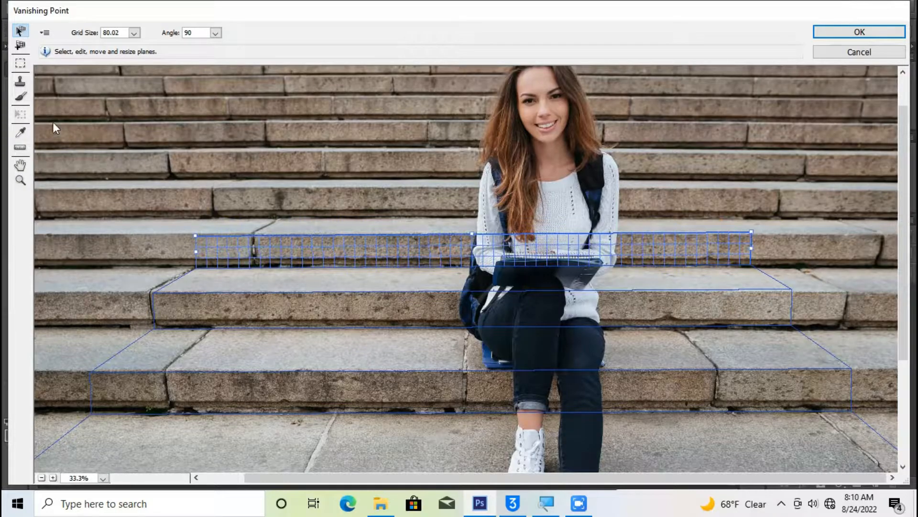
left_click(20, 45)
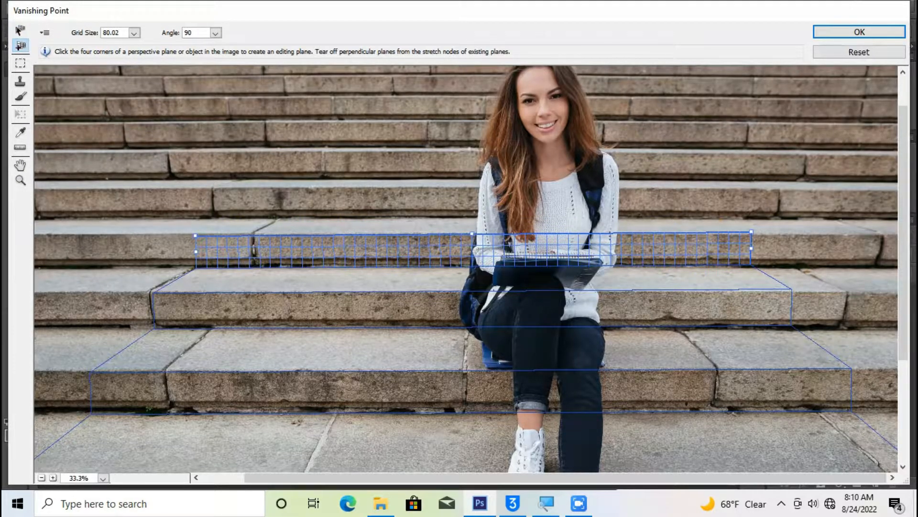
left_click_drag(472, 233, 473, 216)
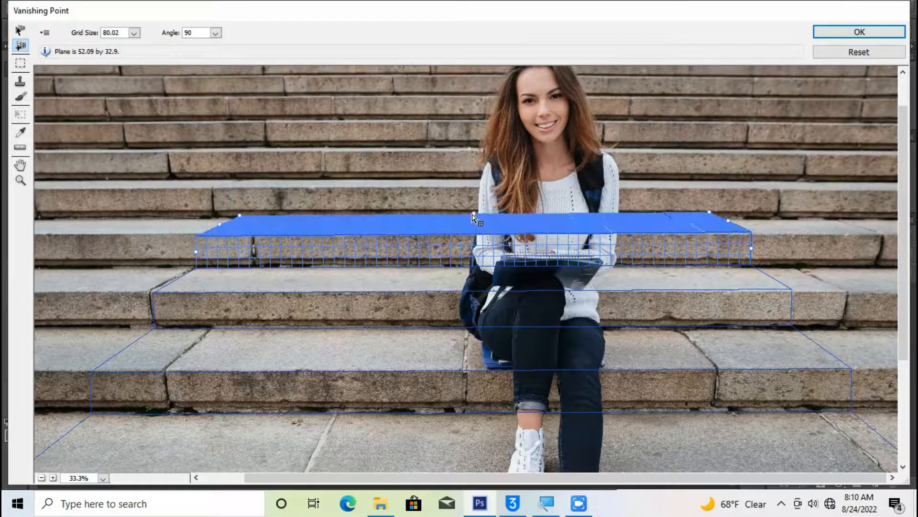
key("v")
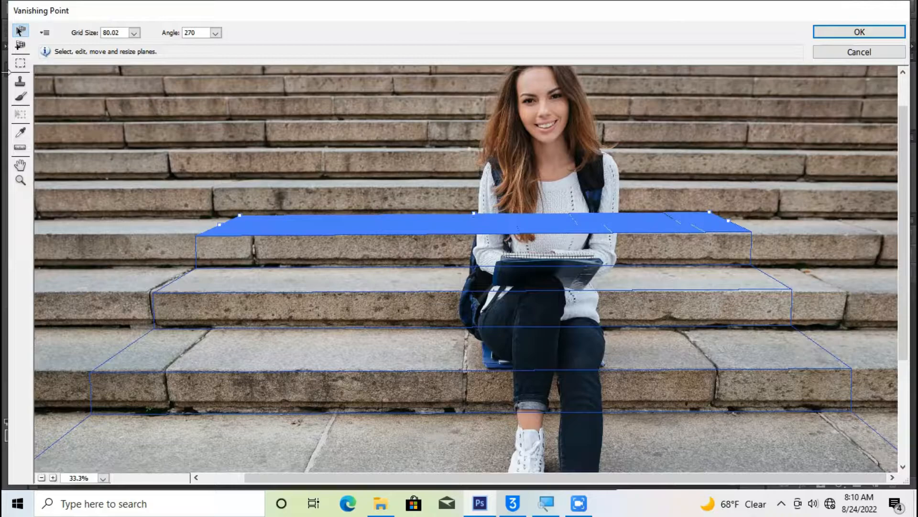
Extend the chain of perpendicular planes over the fifth step's riser and its tread.
key("c")
key("alt")
left_click_drag(473, 217, 474, 188)
key("c")
key("alt")
left_click_drag(473, 188, 467, 174)
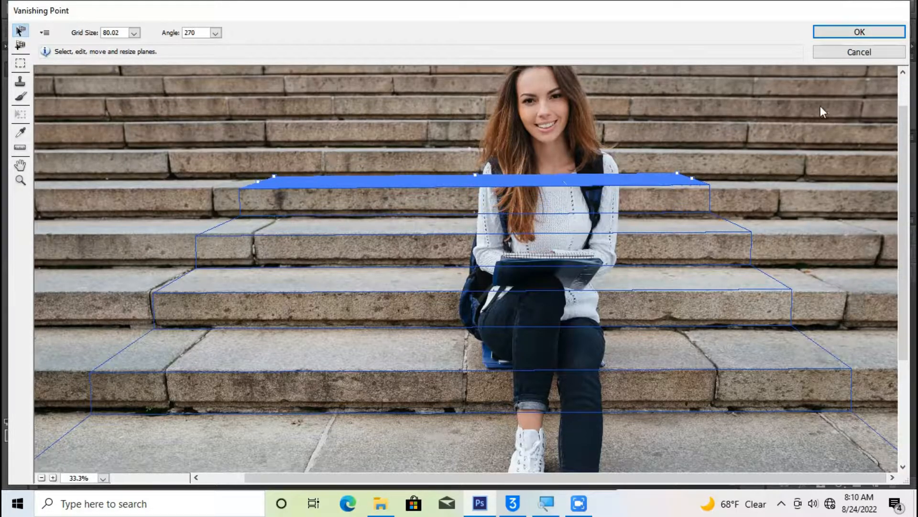
Tear off a perpendicular plane from the lowest tread's front edge down to the base of its riser.
scroll(421, 338, "down", 3)
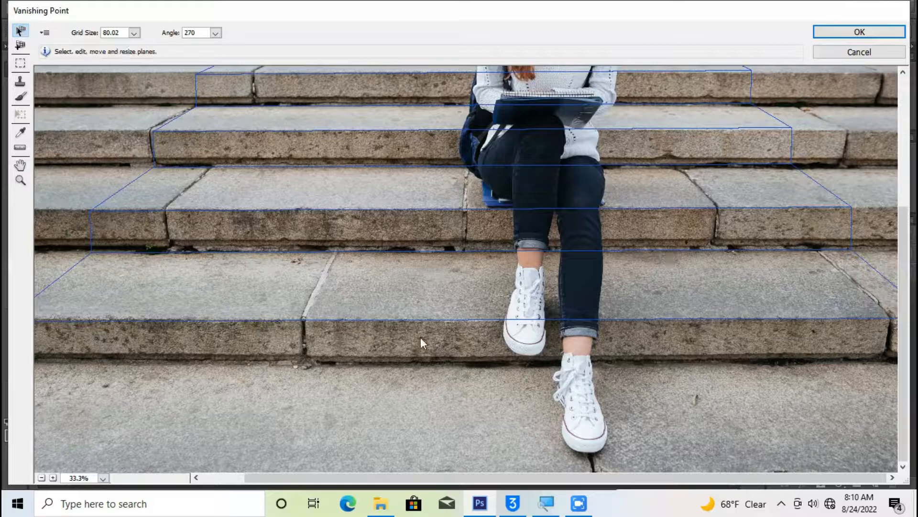
left_click(462, 304)
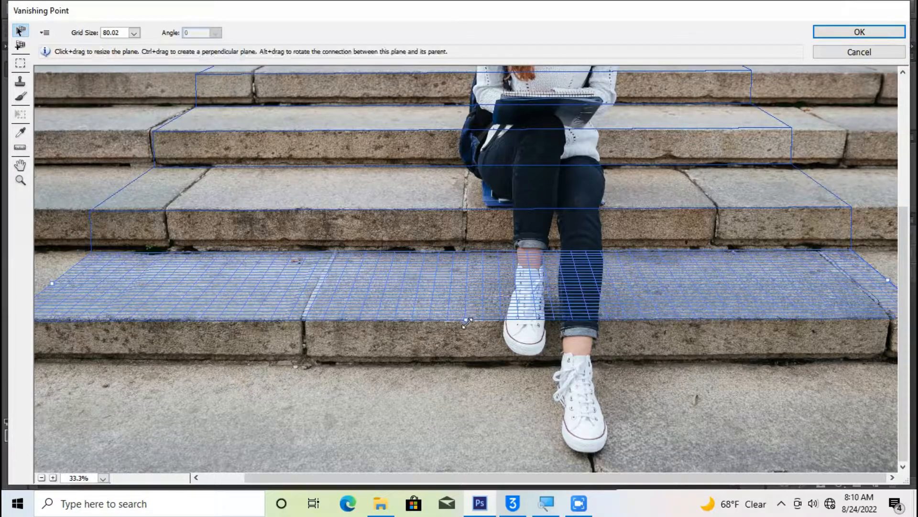
key("c")
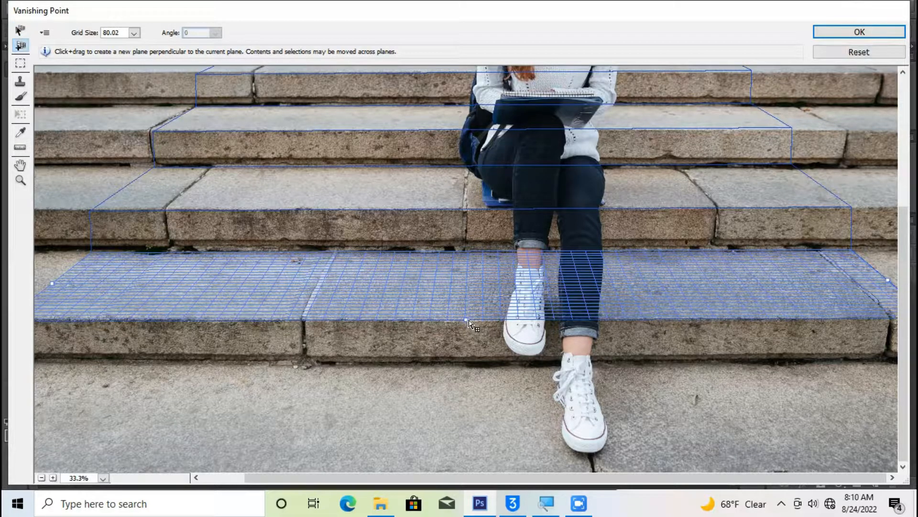
left_click_drag(467, 320, 466, 361)
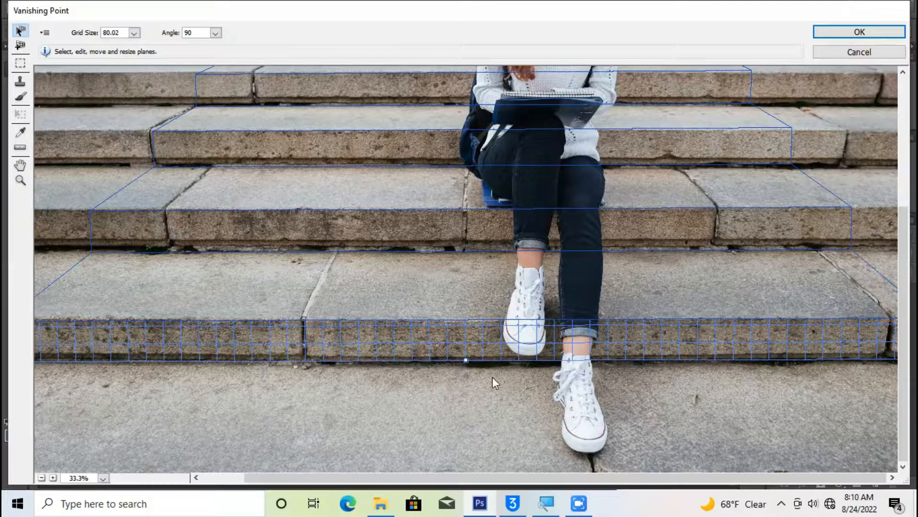
Add a perpendicular plane from the lowest riser's base across the ground to just beyond the photo's bottom edge and apply the filter.
key("c")
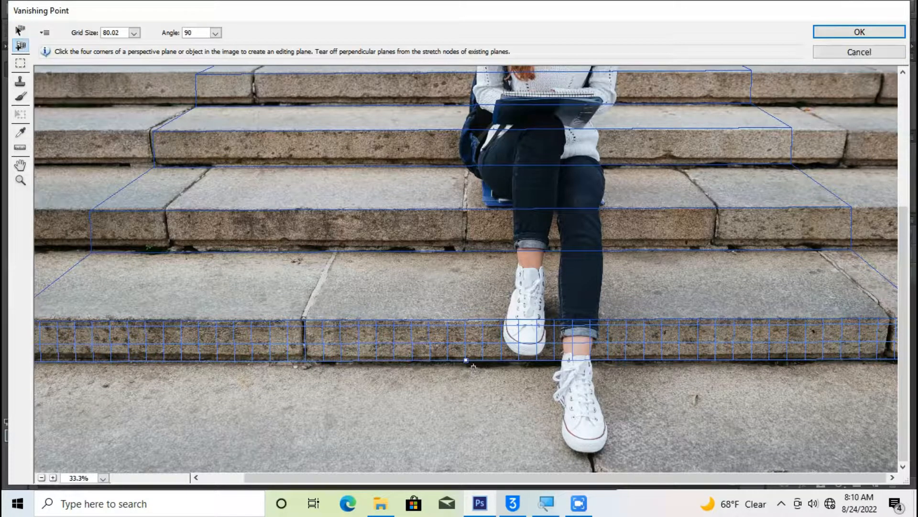
scroll(535, 362, "down", 1)
scroll(534, 361, "down", 1)
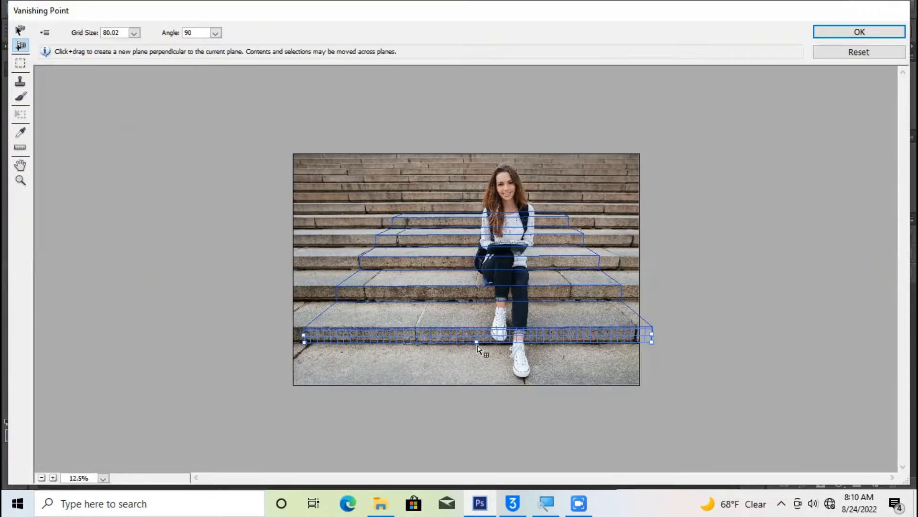
left_click_drag(477, 342, 473, 380)
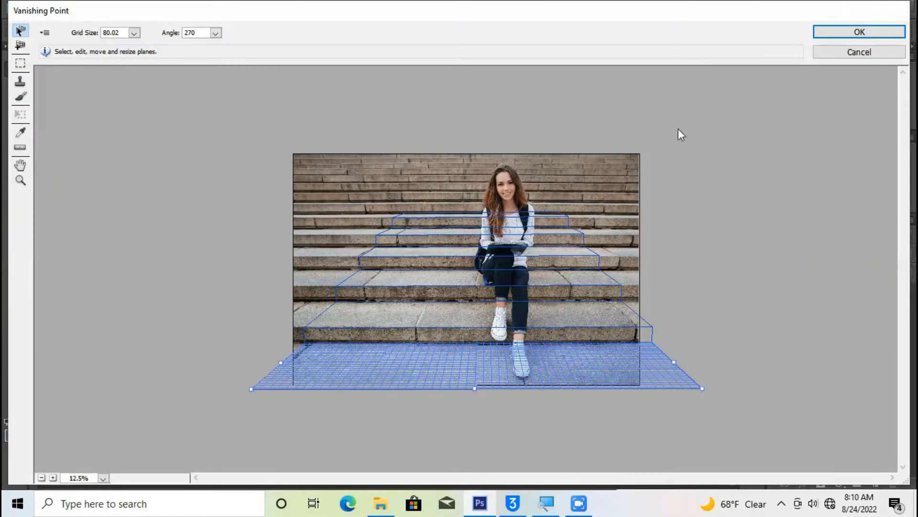
left_click(883, 30)
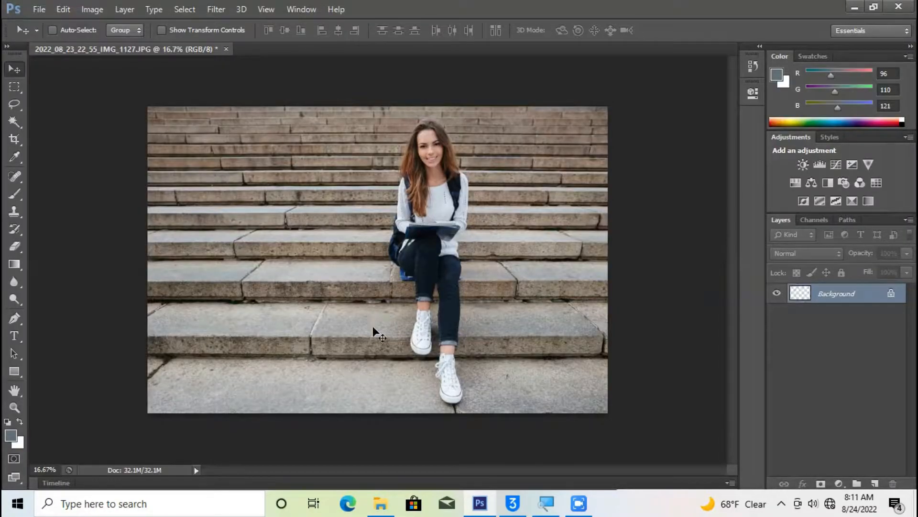
Open the mandala pattern image 2022_08_23_22_55_IMG_1126.PNG from the project folder.
left_click(39, 11)
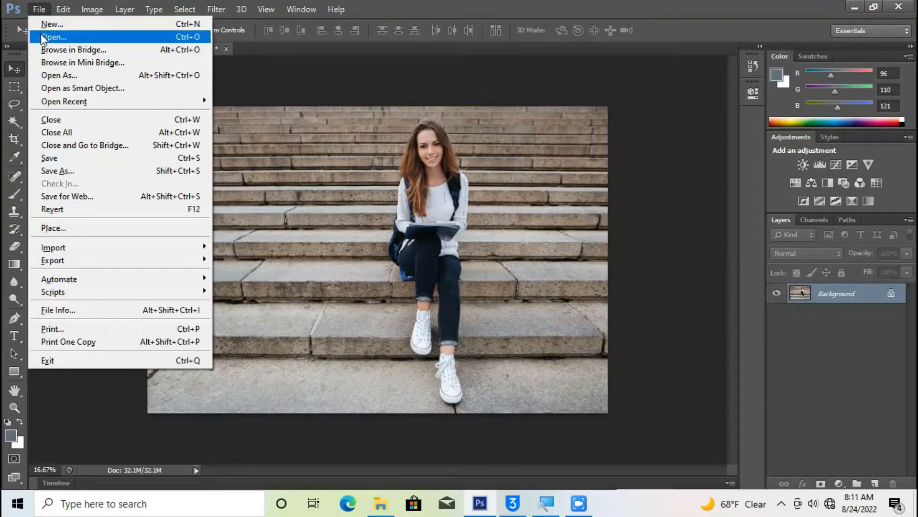
left_click(44, 39)
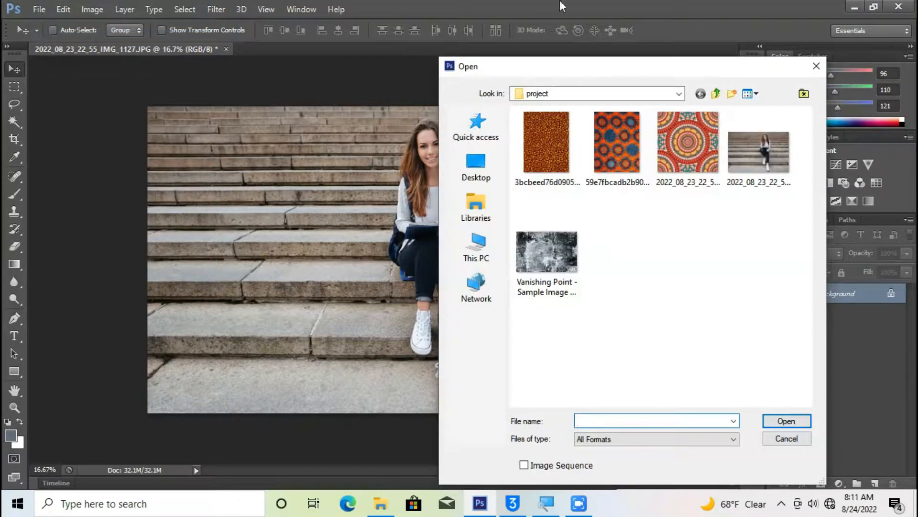
left_click(694, 166)
double_click(693, 165)
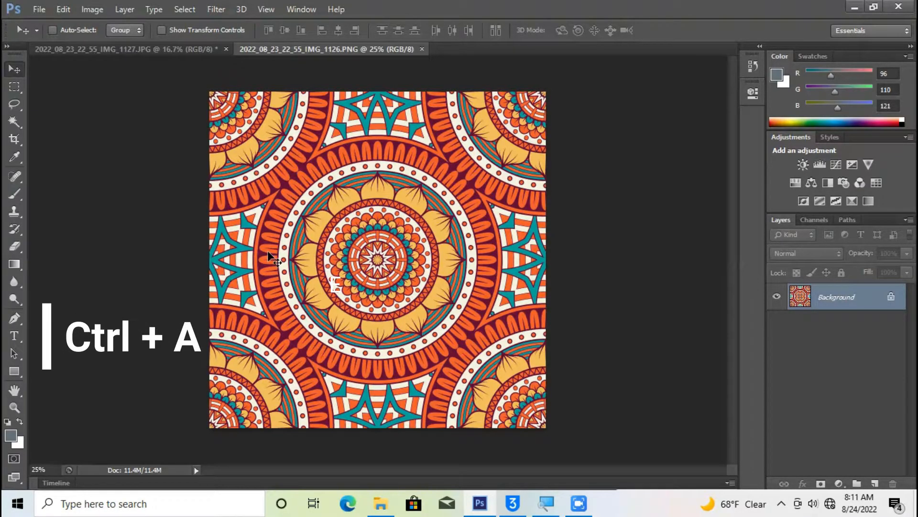
Select and copy the entire mandala pattern and return to the stairs photo.
key("ctrl+a")
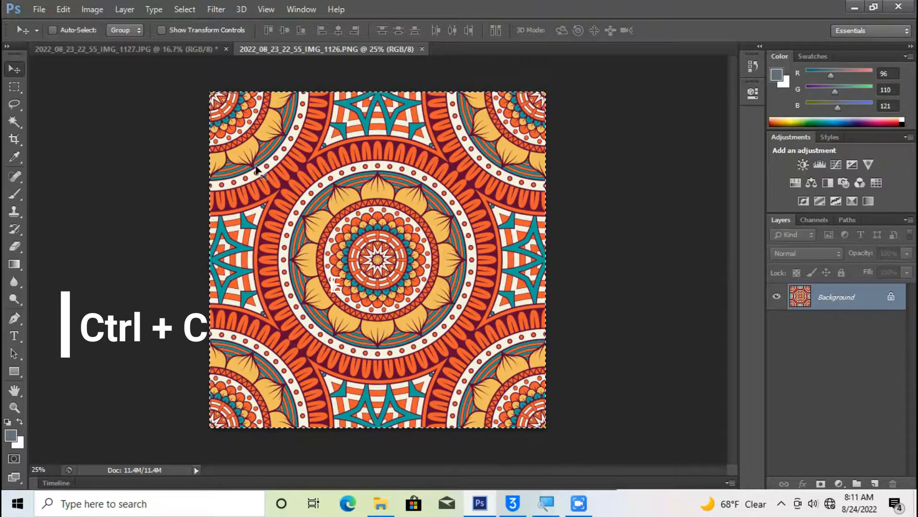
left_click(198, 51)
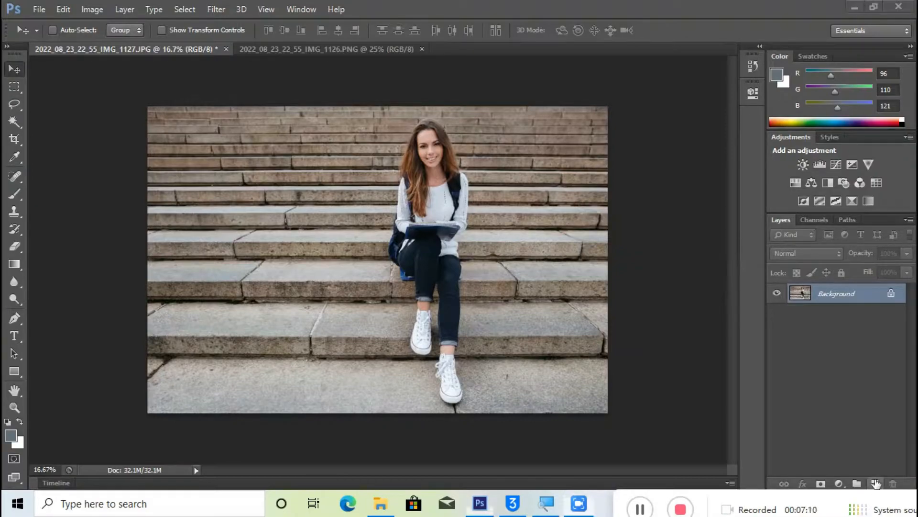
Add a new empty layer above the photo, reopen Vanishing Point and paste the copied mandala pattern into it.
left_click(876, 484)
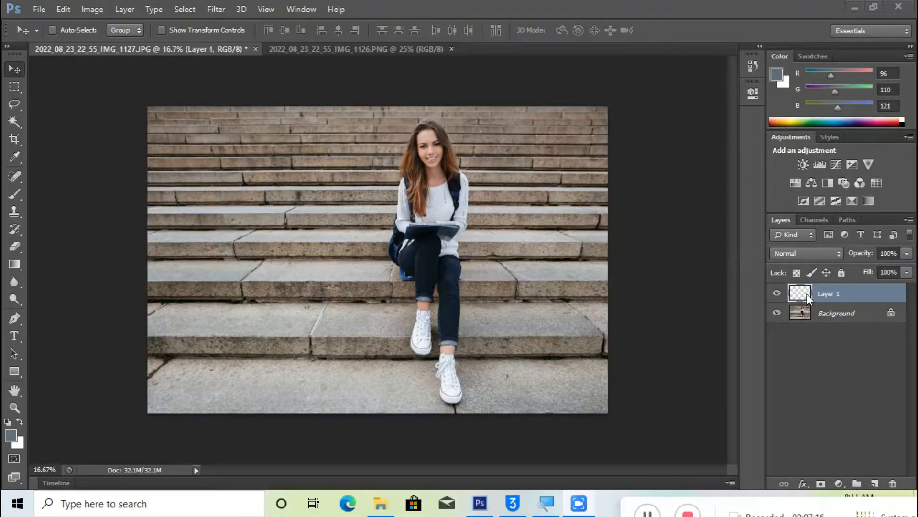
left_click(215, 12)
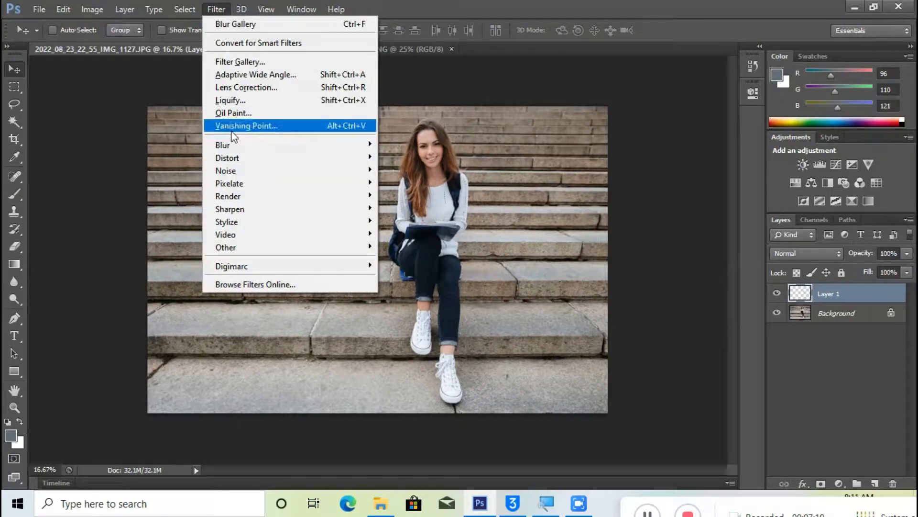
left_click(233, 135)
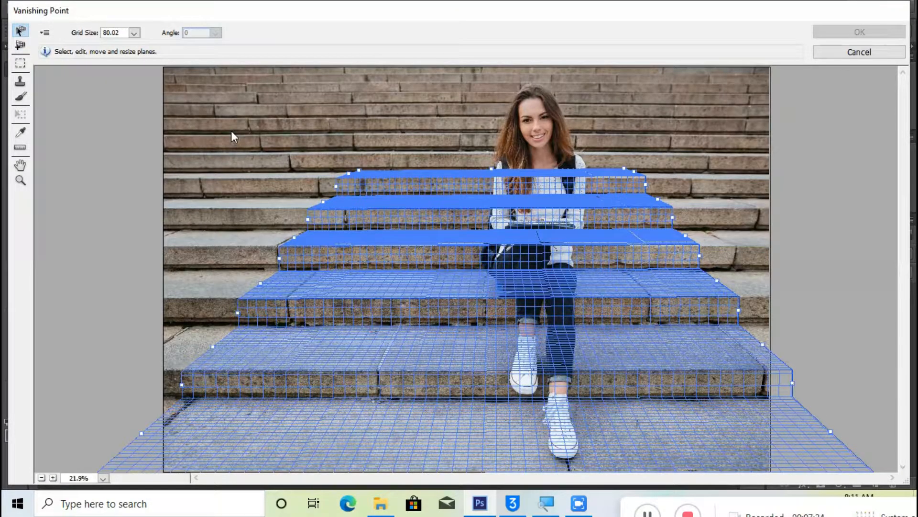
key("ctrl+v")
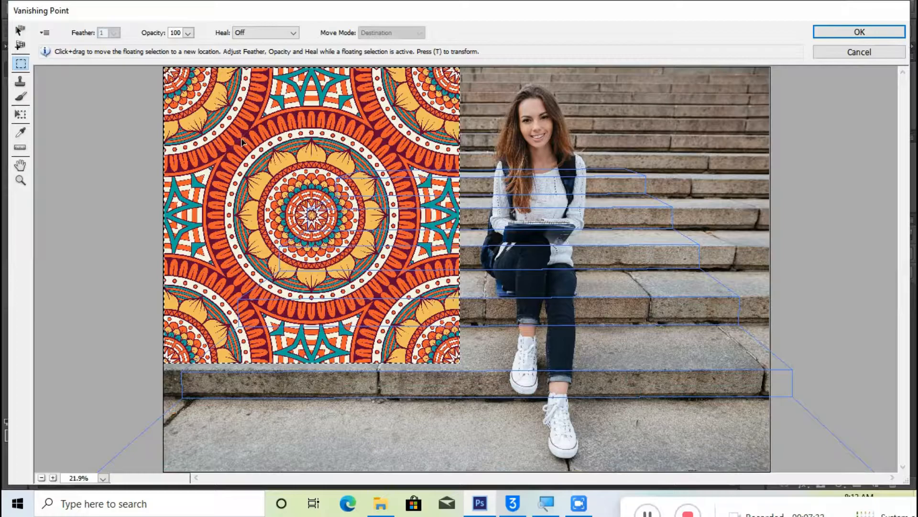
Scale the pasted mandala pattern down proportionally from its center to about half its size.
key("ctrl+t")
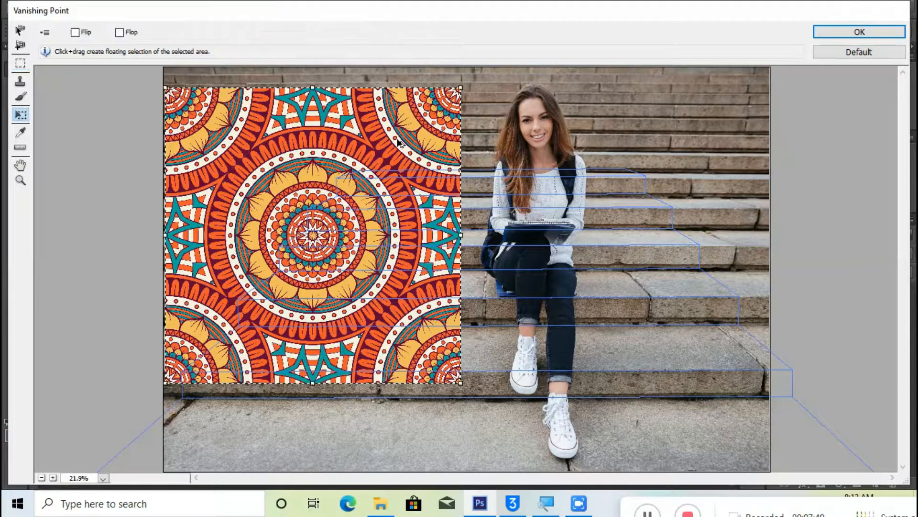
key("shift+alt")
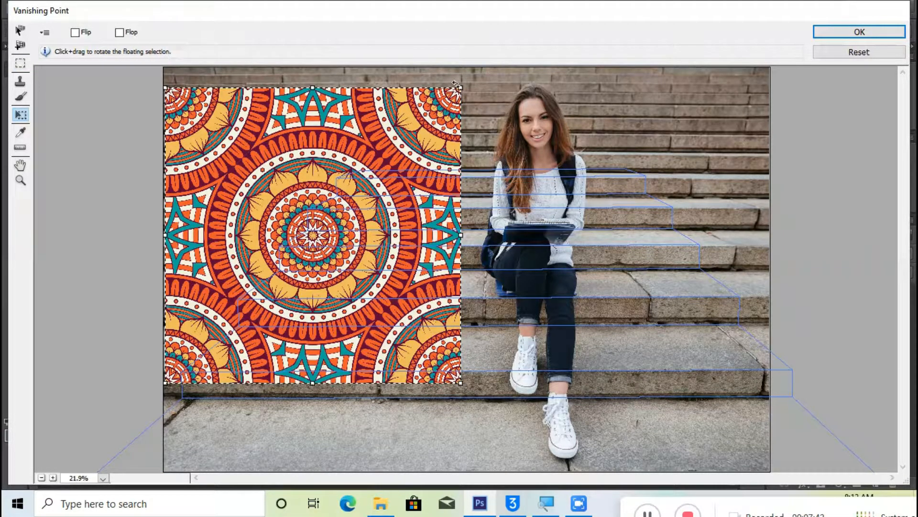
left_click_drag(460, 88, 386, 140)
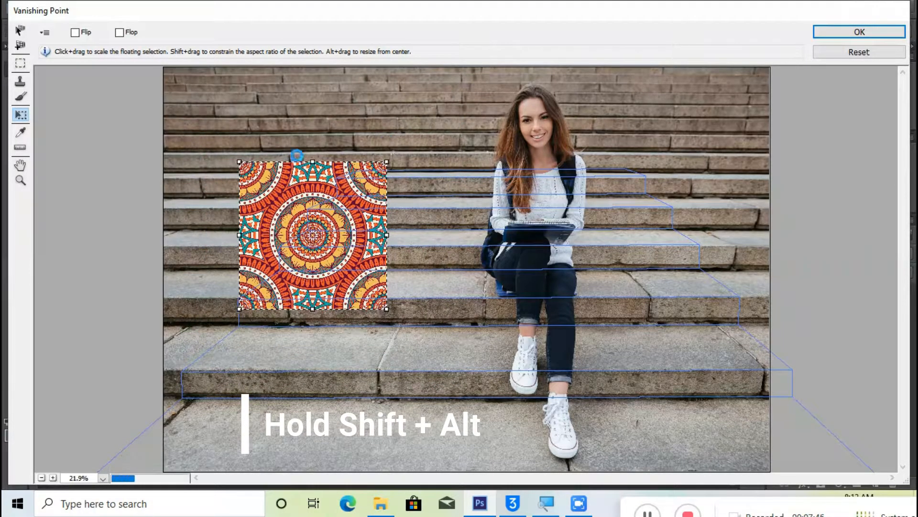
Move the pattern onto the uppermost step's planes and resize it to span their full width.
left_click_drag(262, 175, 366, 173)
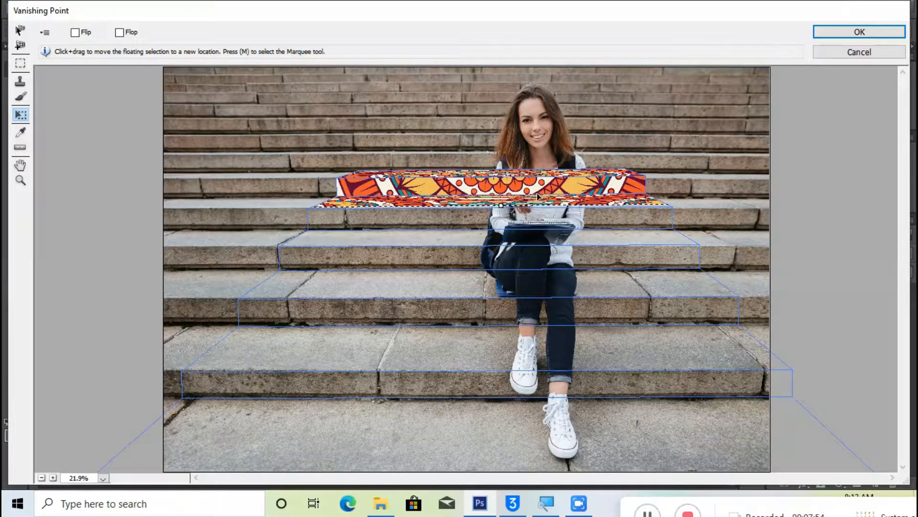
left_click_drag(597, 188, 432, 197)
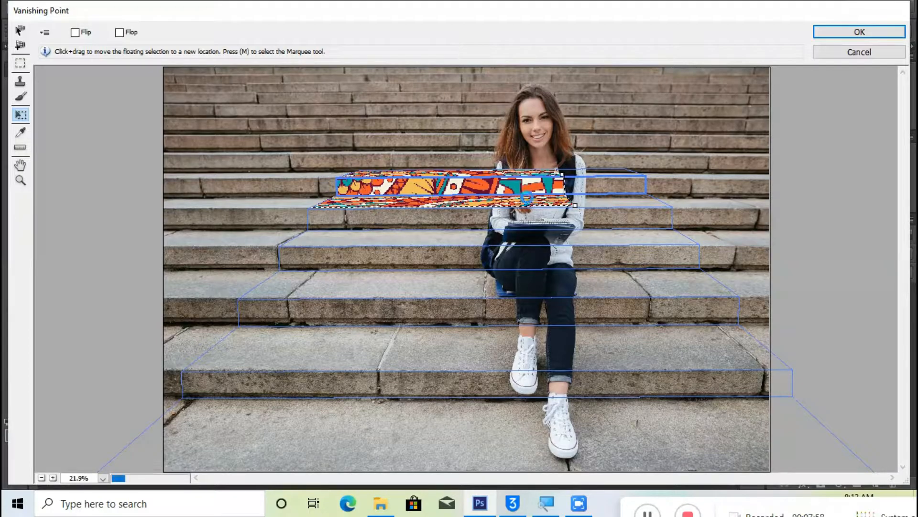
left_click_drag(574, 205, 605, 200)
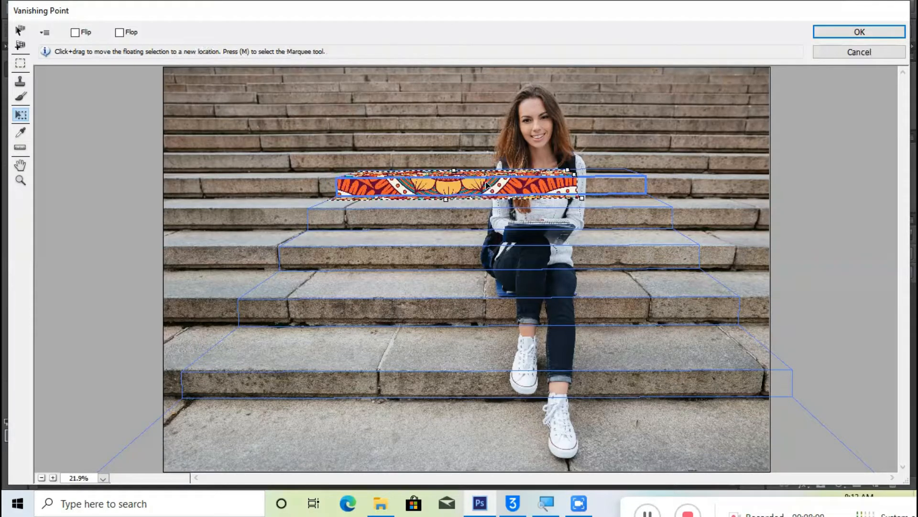
left_click_drag(567, 177, 663, 201)
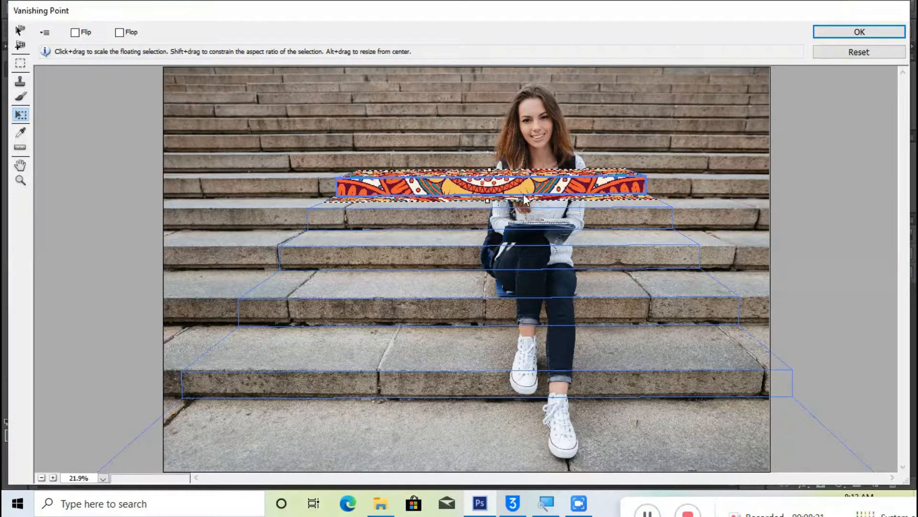
left_click_drag(536, 195, 541, 193)
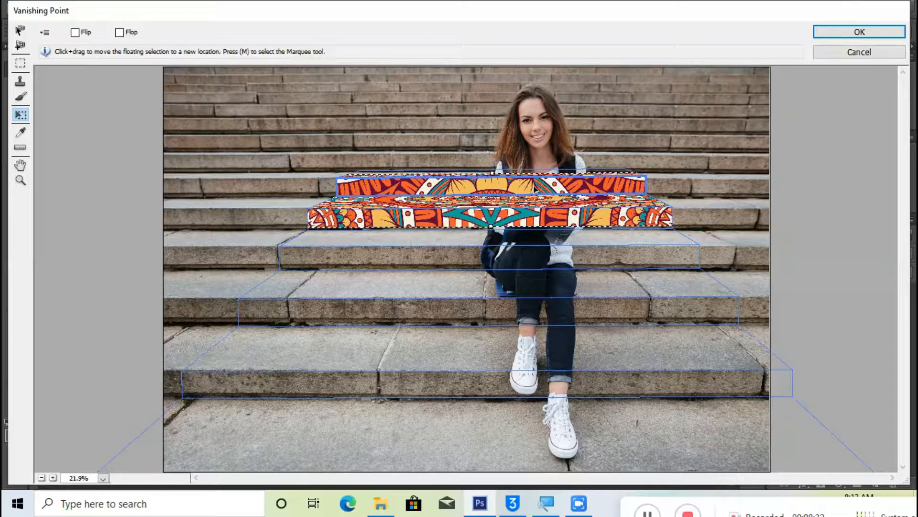
left_click_drag(538, 188, 538, 173)
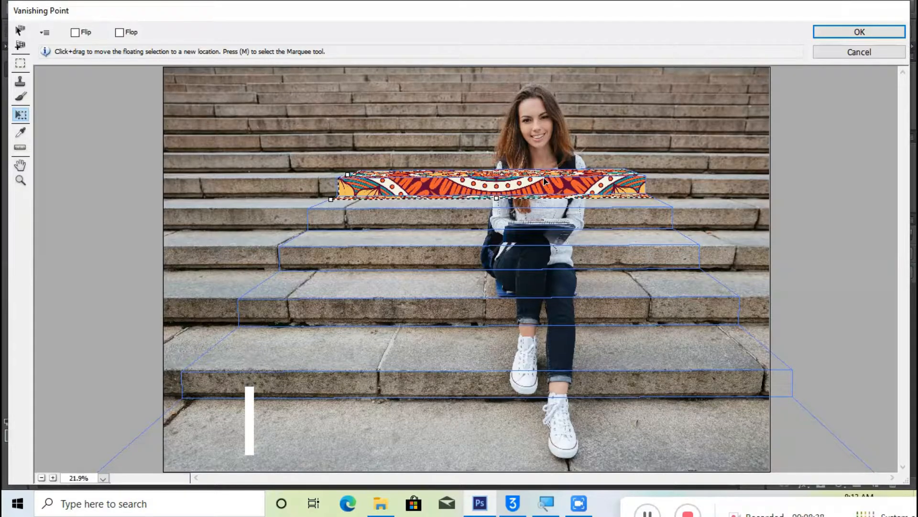
Duplicate the pattern down over the remaining treads, risers and ground plane, and apply the filter.
left_click_drag(544, 179, 538, 207)
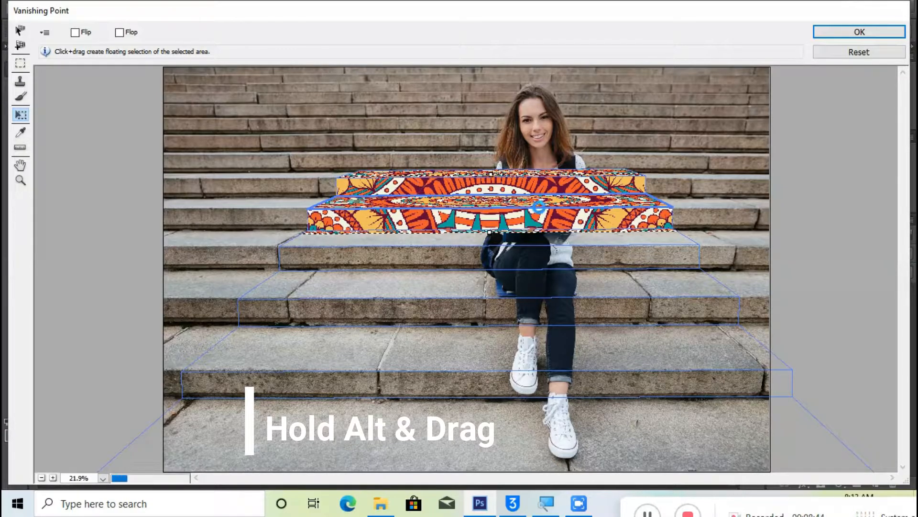
left_click_drag(530, 226, 534, 249)
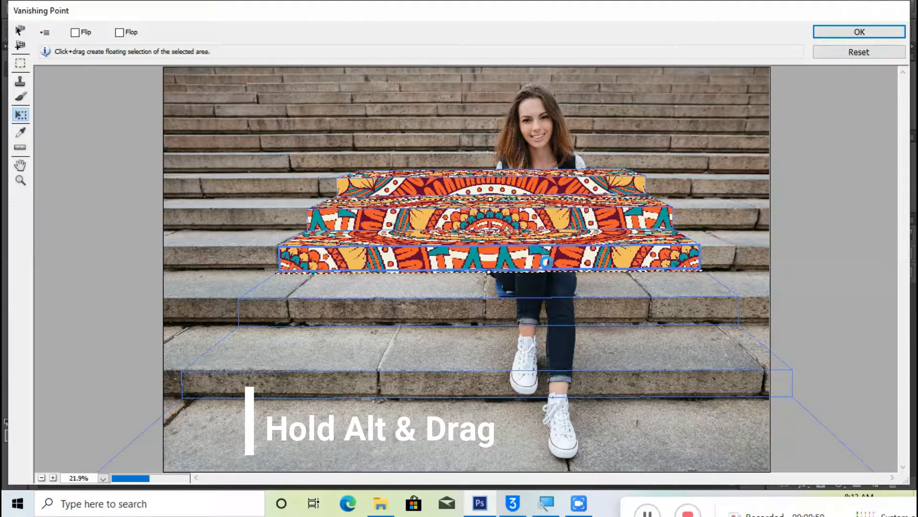
left_click_drag(531, 263, 503, 410)
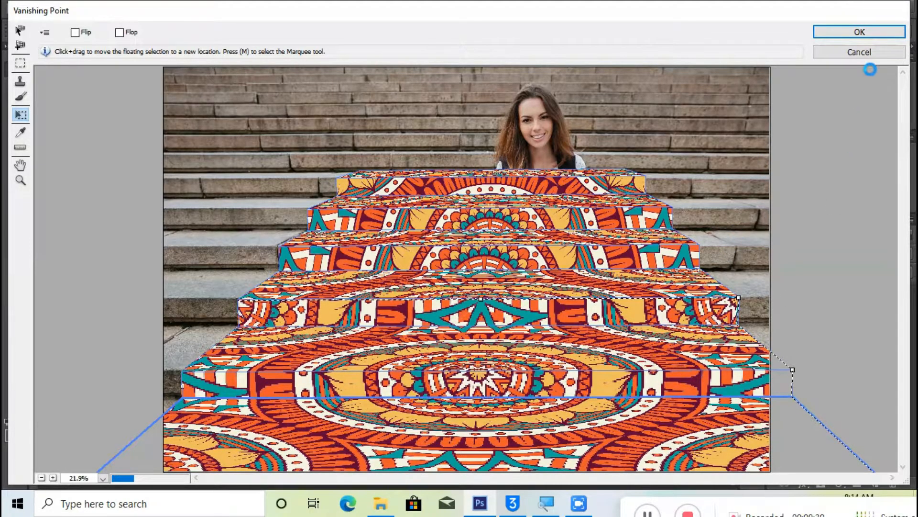
left_click(881, 34)
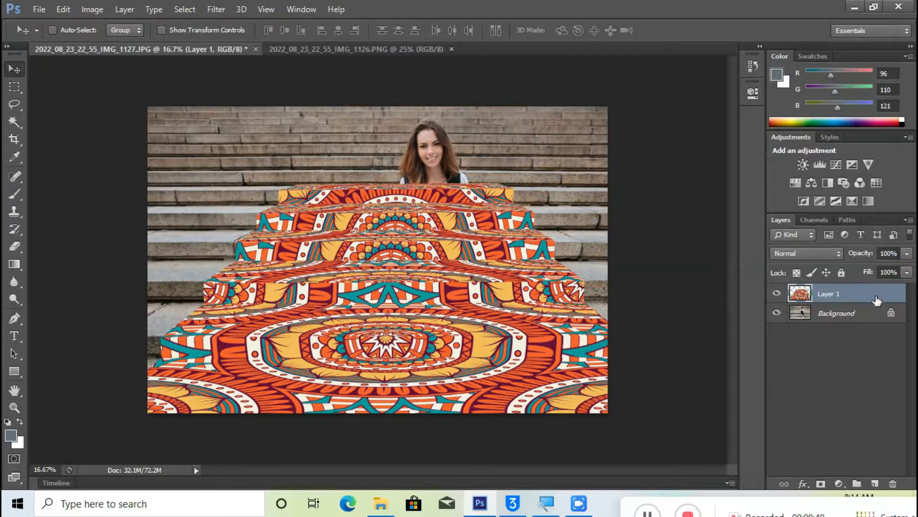
Rename the pattern layer to Graphic and make a hidden duplicate of it above.
double_click(831, 298)
key("BackSpace")
key("Return")
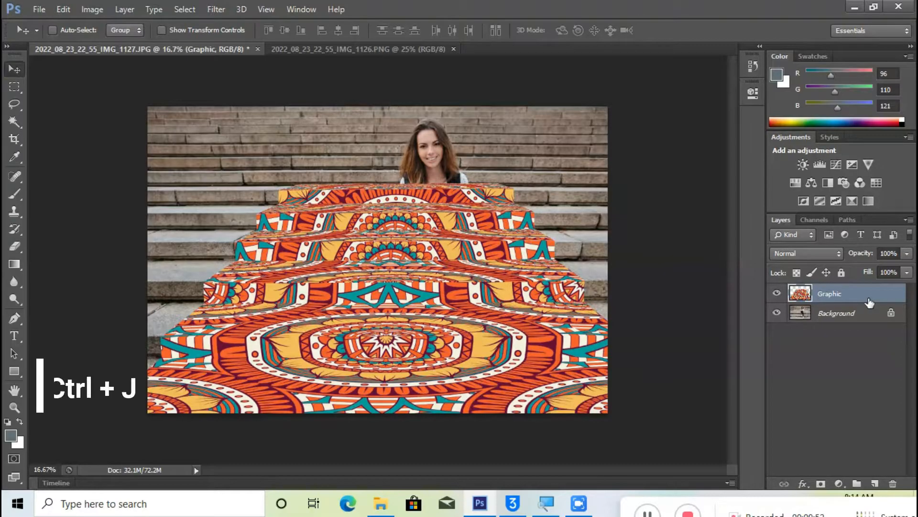
key("ctrl+j")
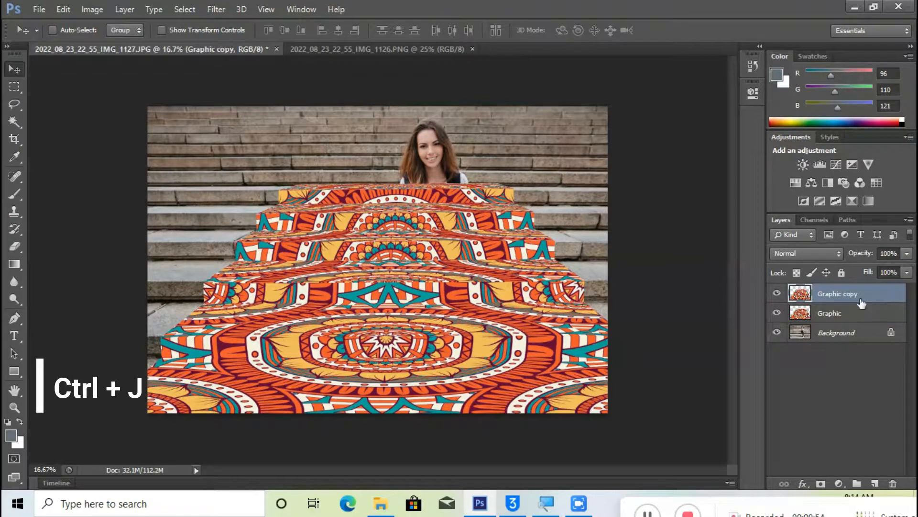
left_click(848, 314)
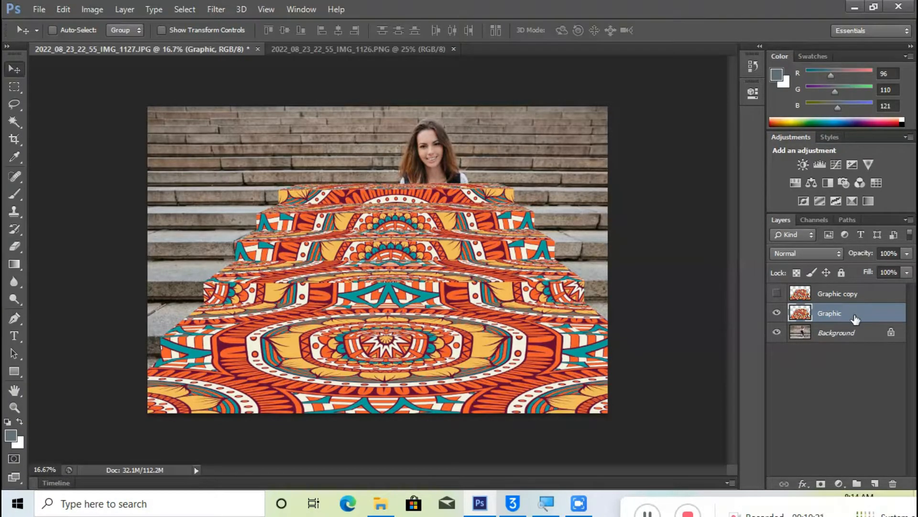
Split the Graphic layer's Underlying Layer white Blend If slider to 178 / 194 and set its blend mode to Multiply.
double_click(855, 319)
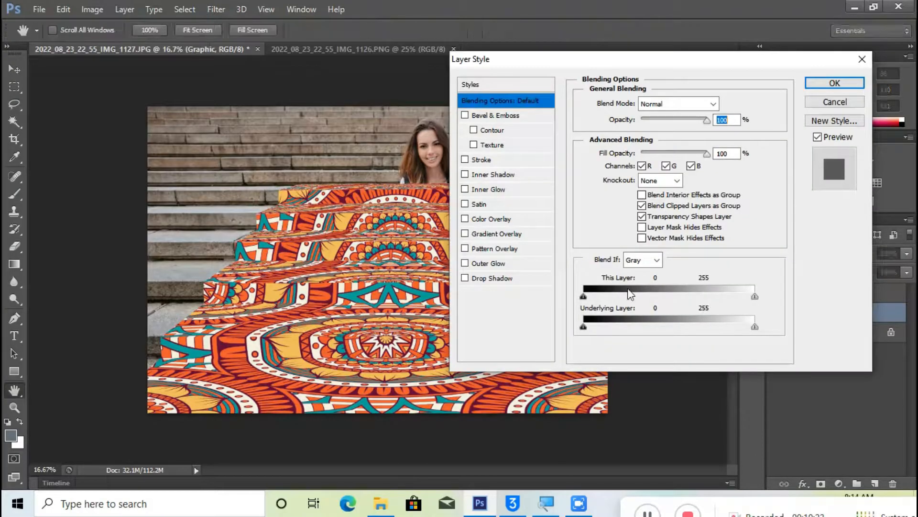
left_click_drag(700, 65, 767, 73)
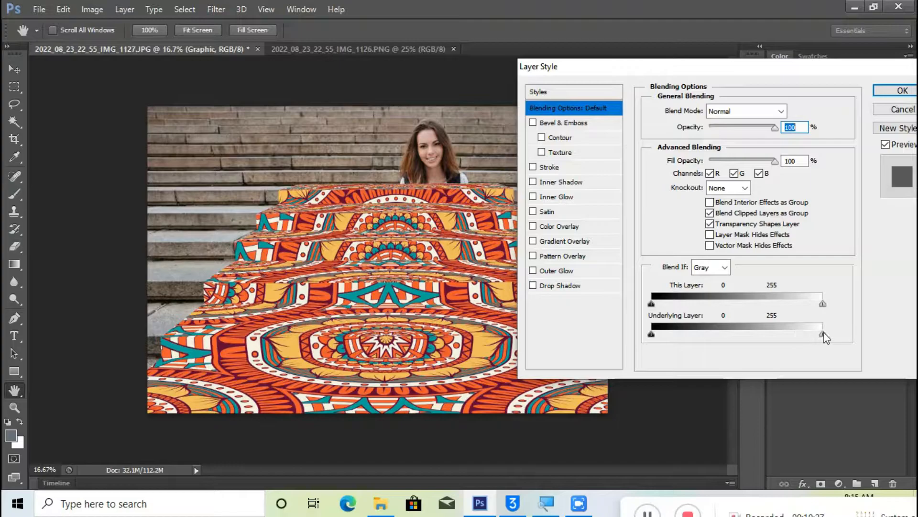
left_click_drag(822, 333, 775, 342)
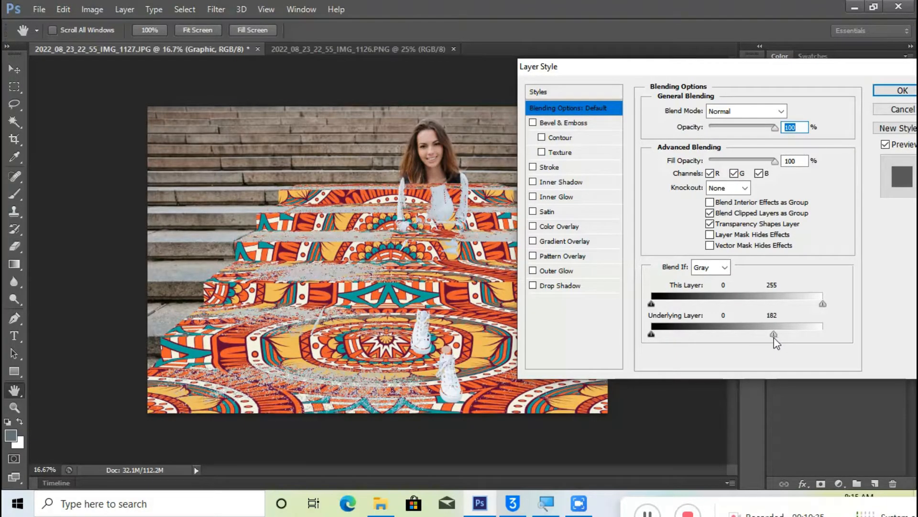
key("alt")
mouse_move(779, 335)
left_mouse_down()
mouse_move(800, 333)
mouse_move(742, 336)
mouse_move(770, 335)
left_mouse_up()
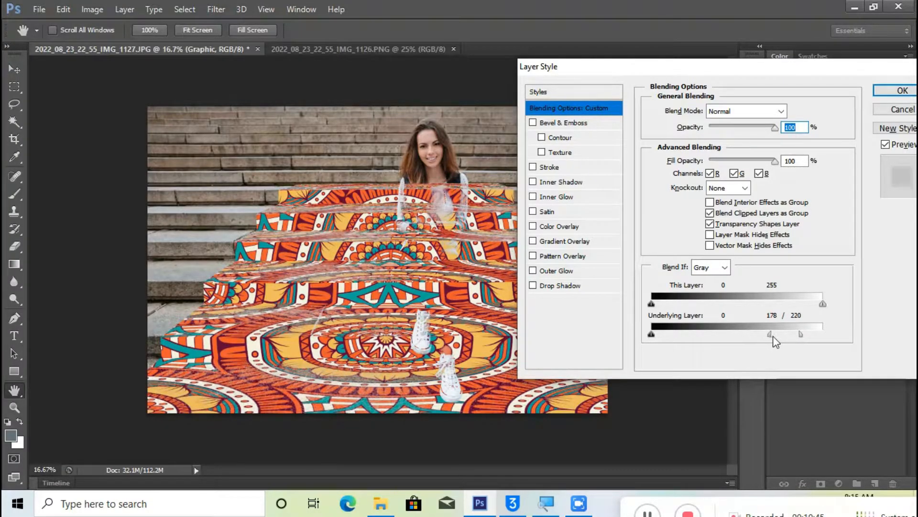
left_click_drag(802, 334, 783, 336)
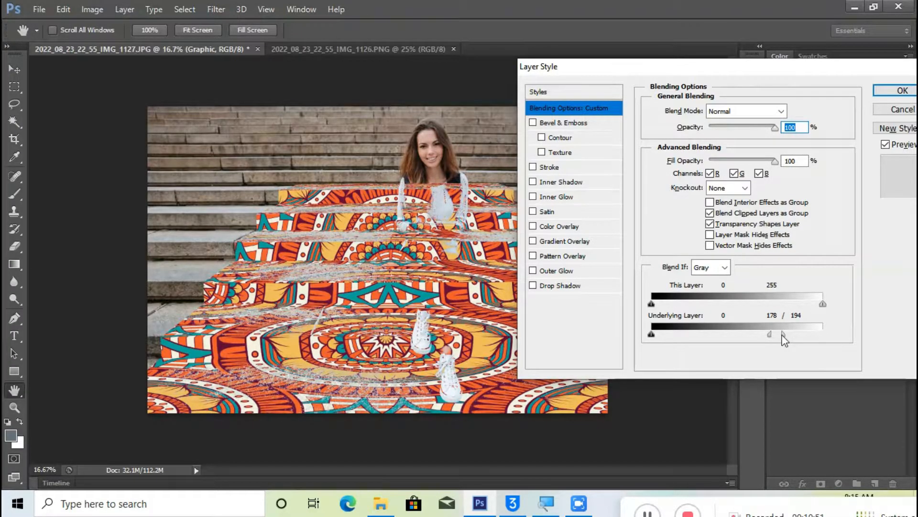
left_click(898, 96)
left_click(817, 254)
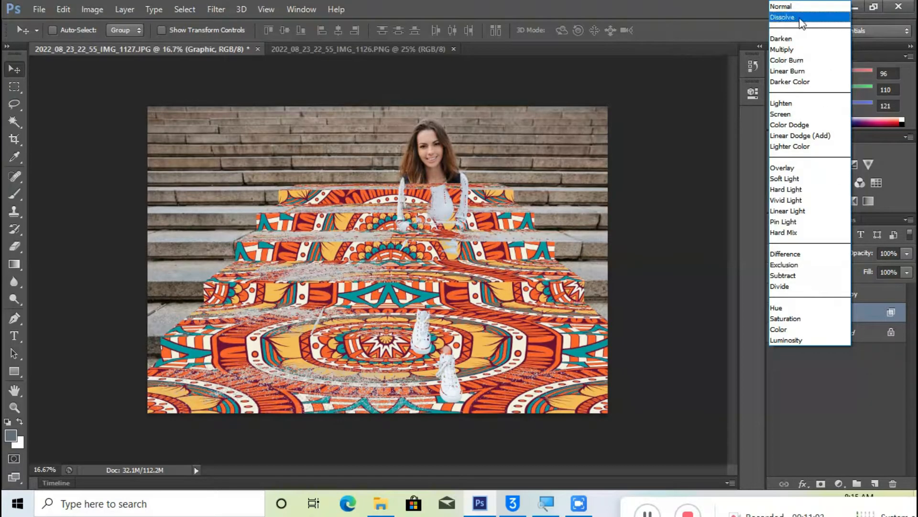
left_click(794, 50)
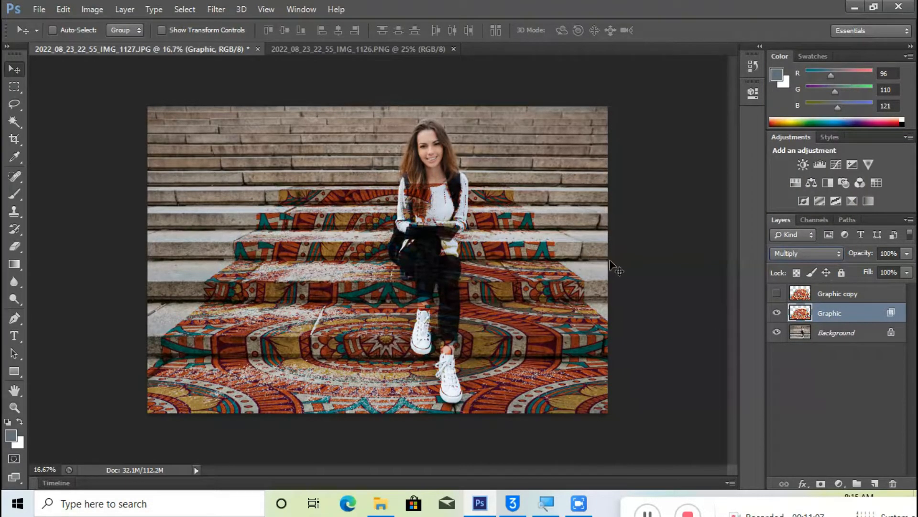
Show the Graphic copy layer and set its blend mode to Screen.
left_click(832, 294)
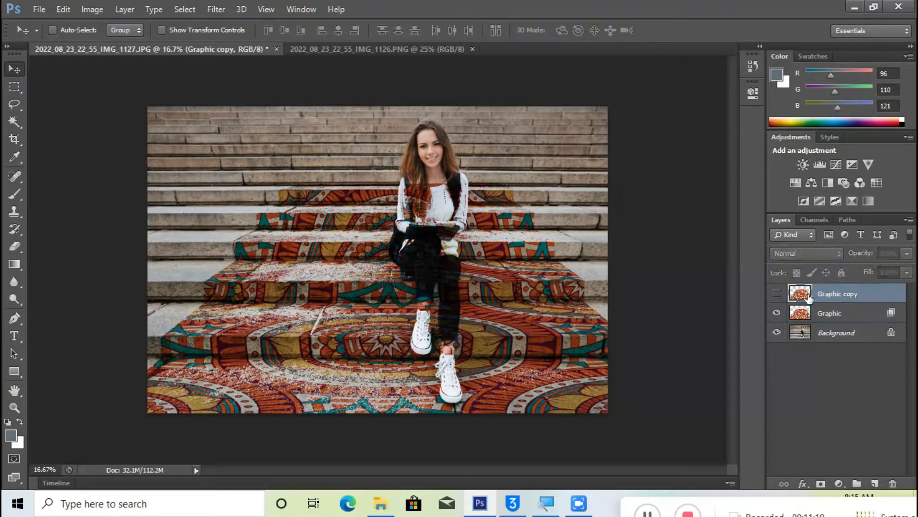
left_click(777, 294)
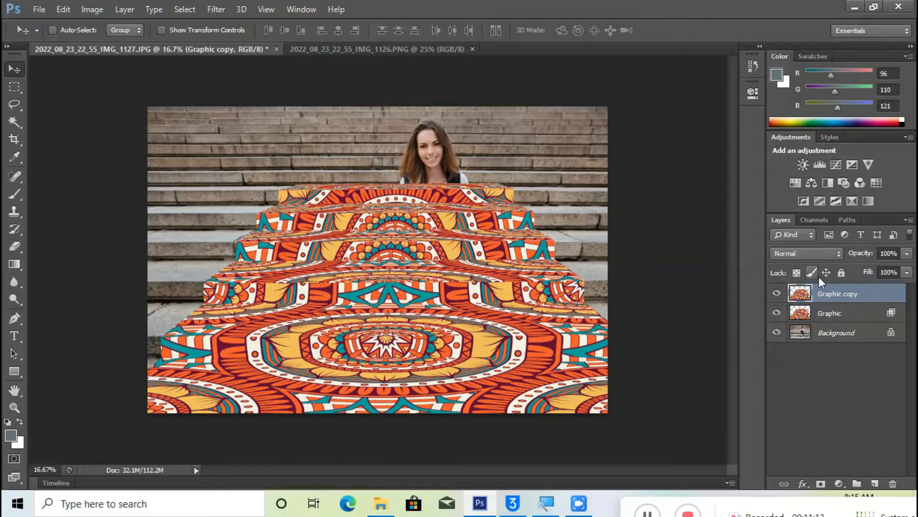
left_click(807, 255)
left_click(807, 255)
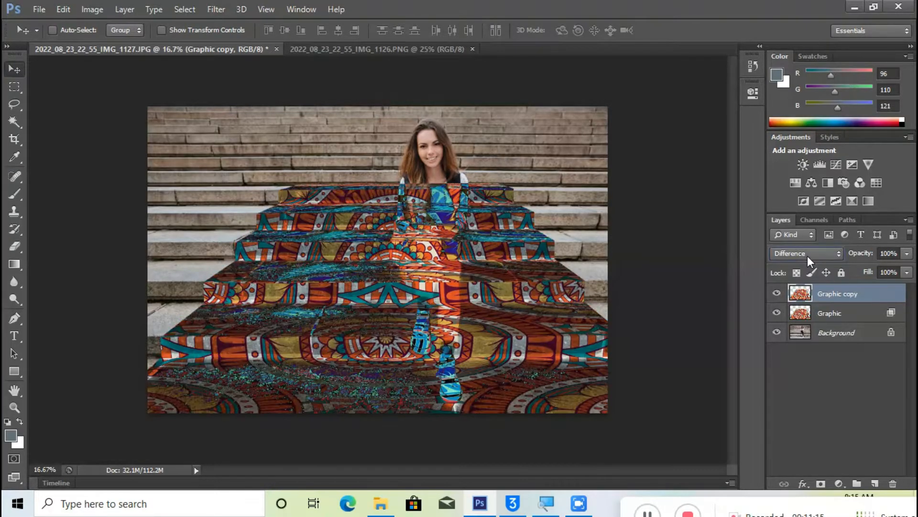
left_click(807, 255)
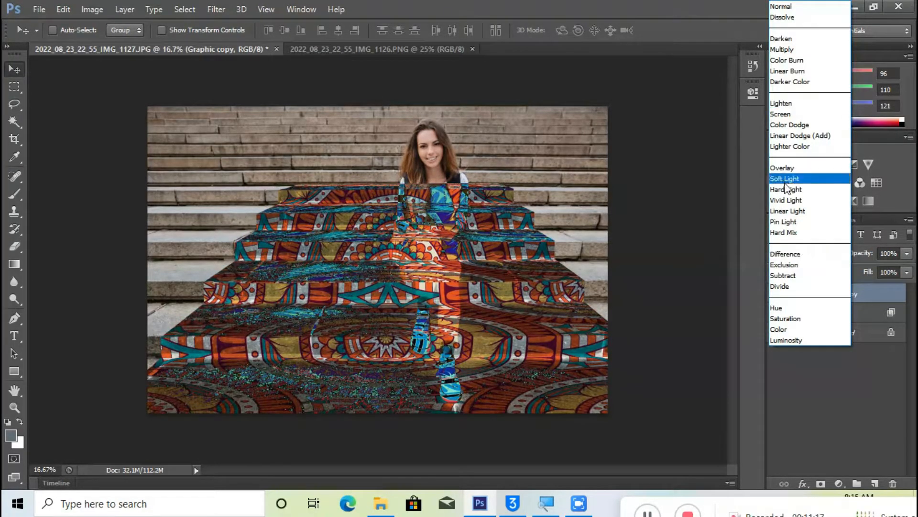
left_click(786, 114)
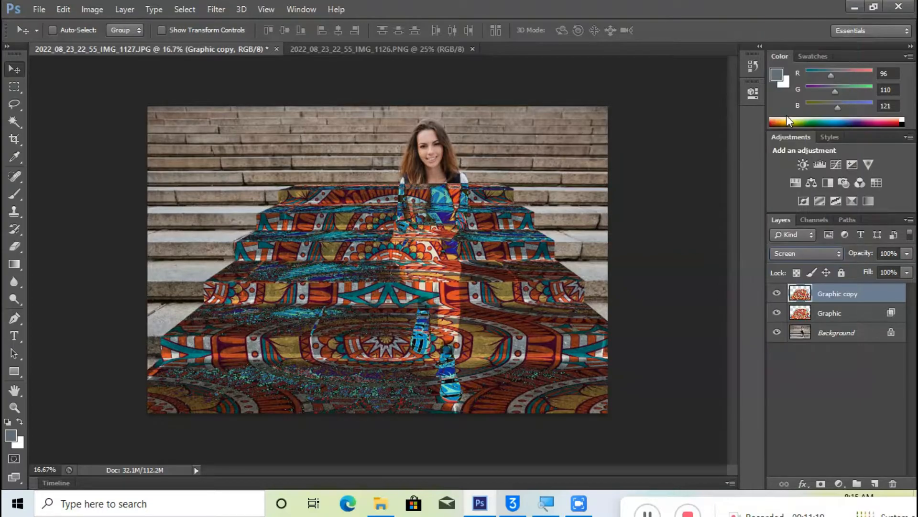
Split the Graphic copy layer's Underlying Layer black Blend If slider to 84 / 218.
double_click(874, 297)
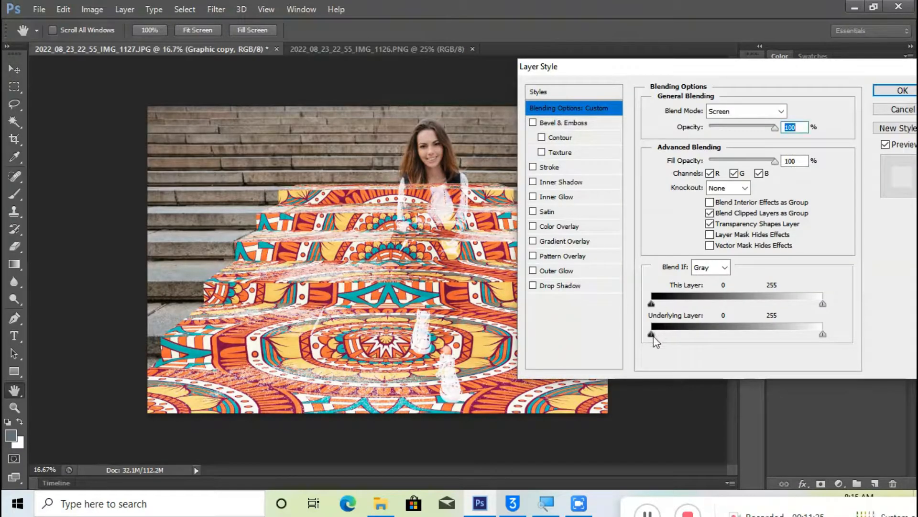
left_click_drag(652, 334, 694, 334)
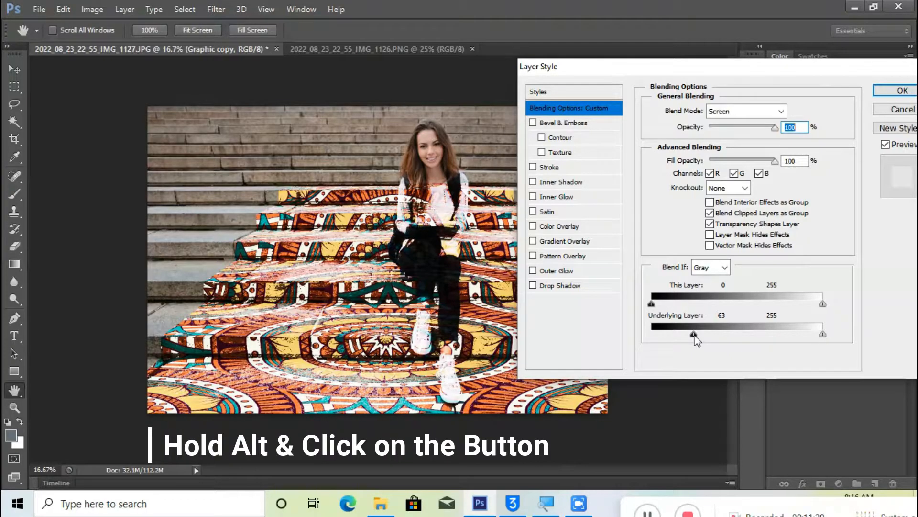
left_click_drag(693, 334, 800, 338, "alt")
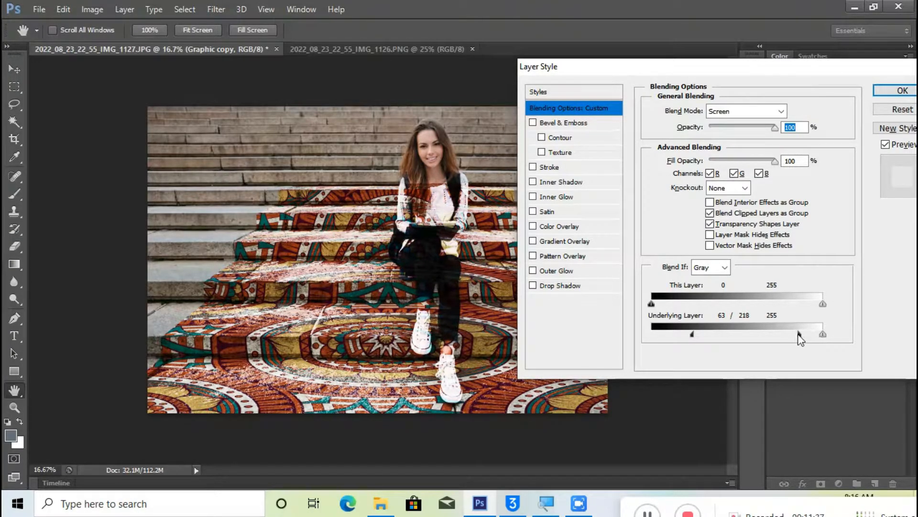
mouse_move(692, 335)
left_mouse_down()
mouse_move(724, 336)
mouse_move(707, 335)
left_mouse_up()
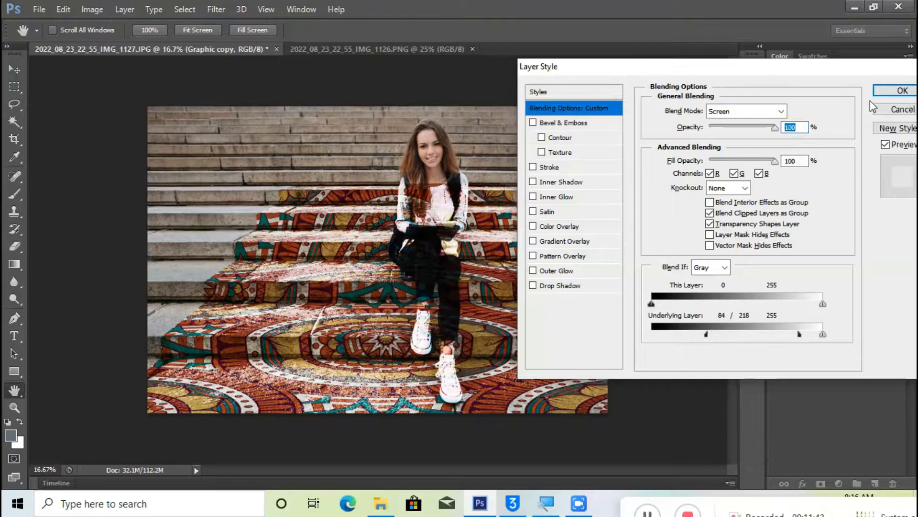
left_click(892, 90)
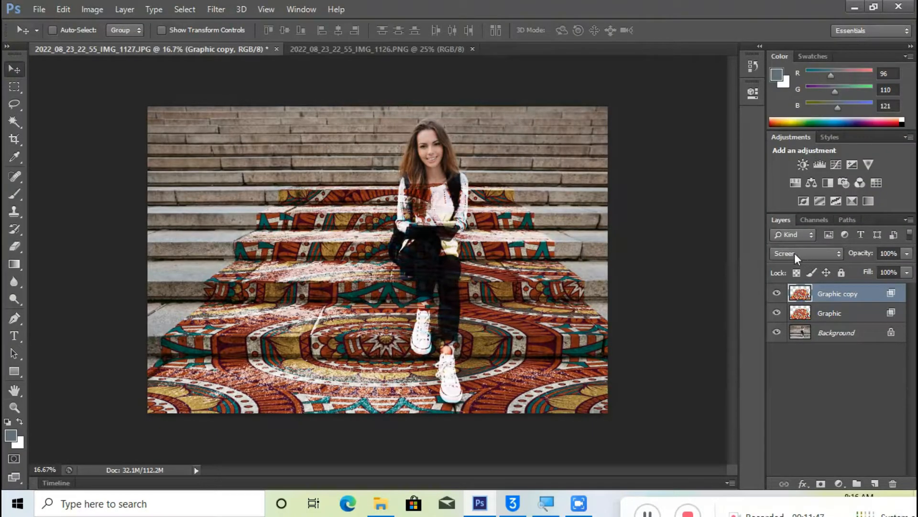
Set the opacity of the Graphic copy and Graphic layers to 90%.
left_click_drag(861, 255, 864, 257)
left_click(832, 313)
left_click_drag(864, 252, 859, 255)
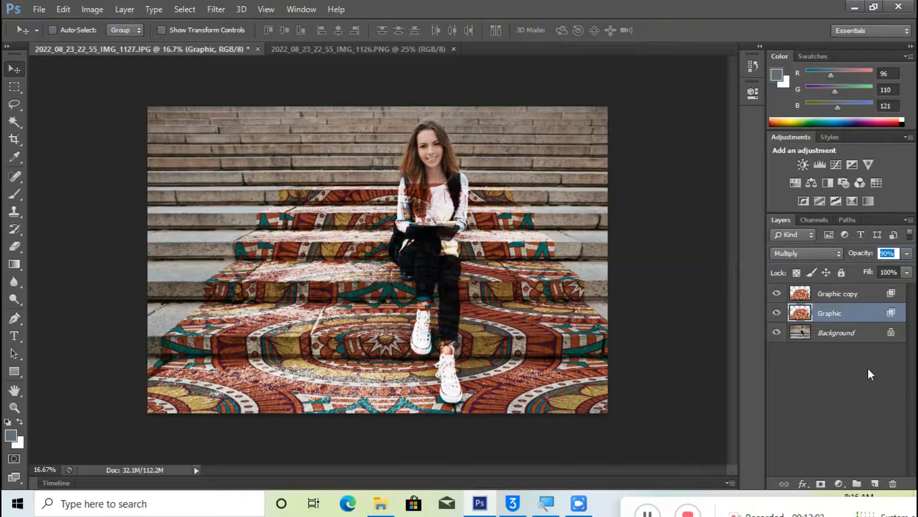
Group the Graphic and Graphic copy layers, then hide the group with the Background layer active.
left_click(843, 299, "ctrl")
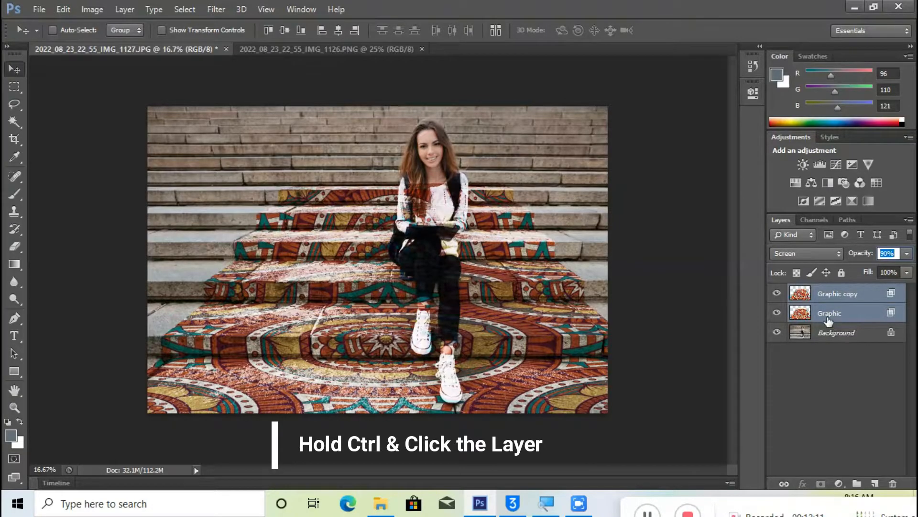
key("ctrl+g")
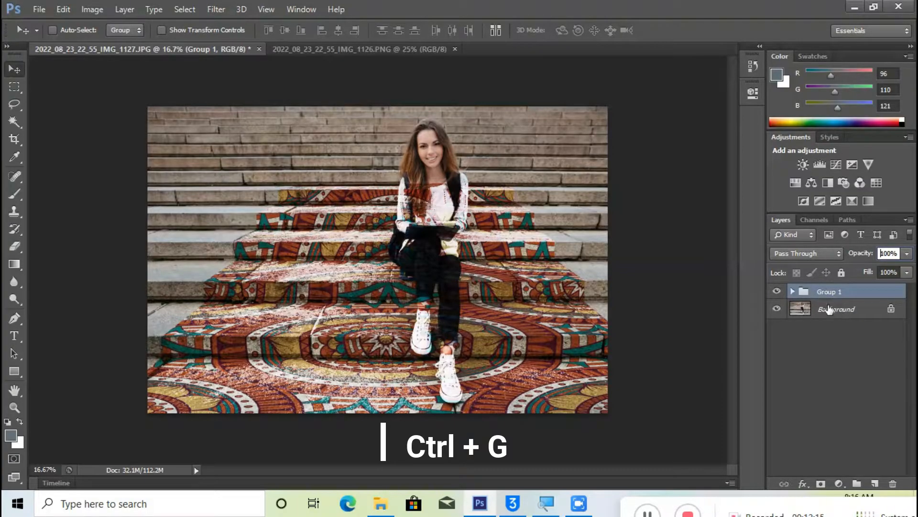
left_click(829, 310)
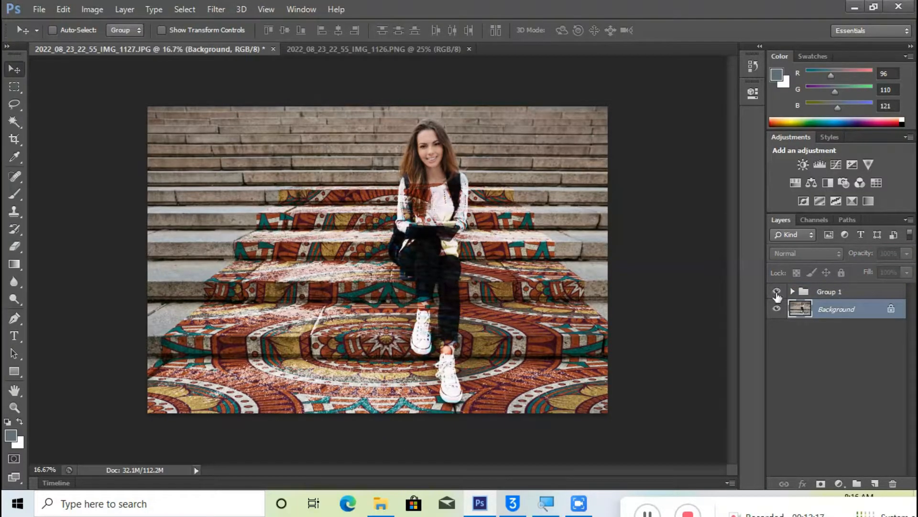
left_click(776, 292)
left_click(776, 291)
left_click(777, 291)
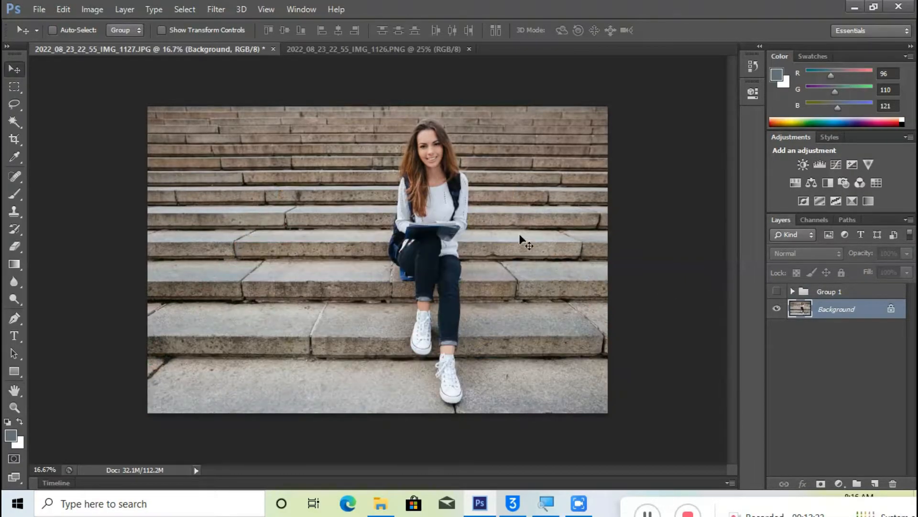
Select the woman's face, sweater and notebook on the Background layer with the Quick Selection tool.
left_click(14, 408)
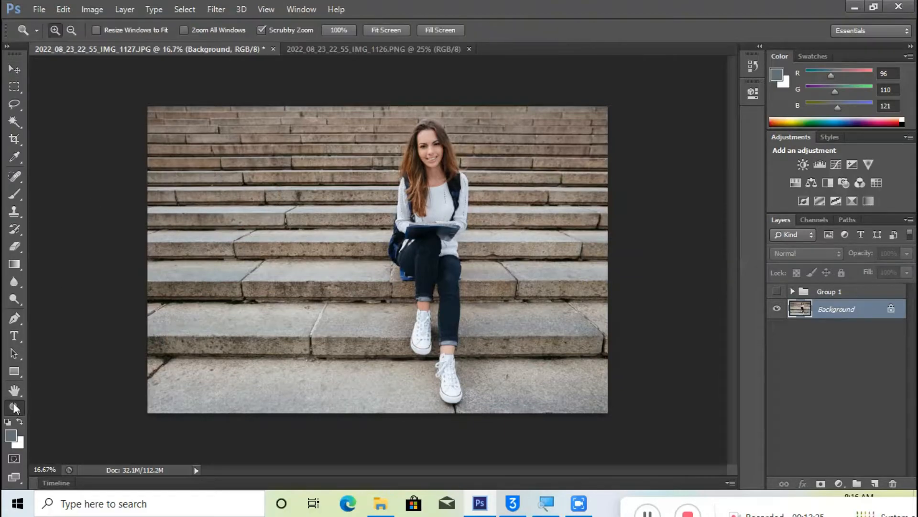
mouse_move(499, 191)
left_mouse_down()
mouse_move(535, 193)
mouse_move(492, 197)
mouse_move(507, 195)
left_mouse_up()
left_click(507, 195)
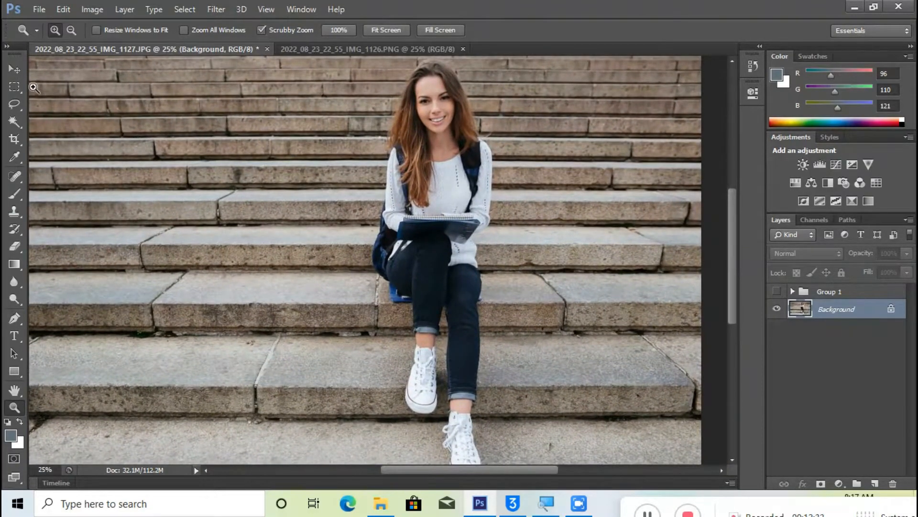
left_click(14, 121)
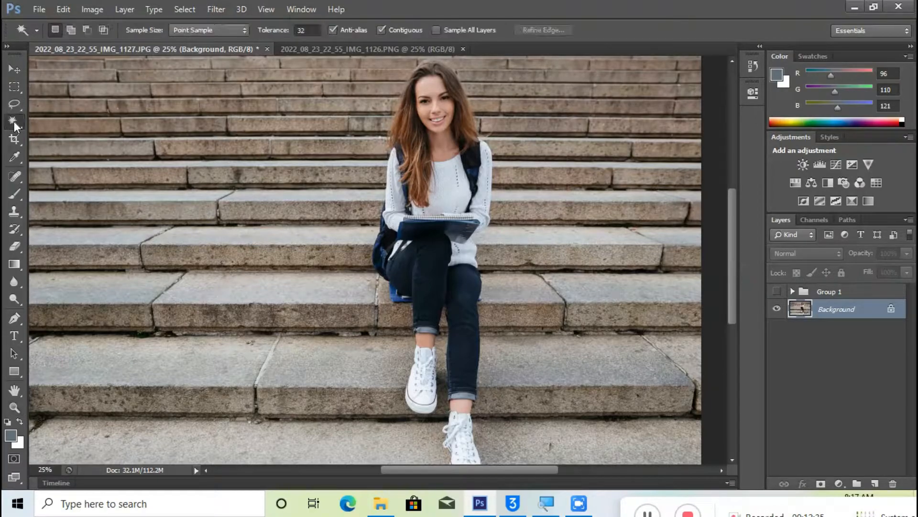
left_click(61, 120)
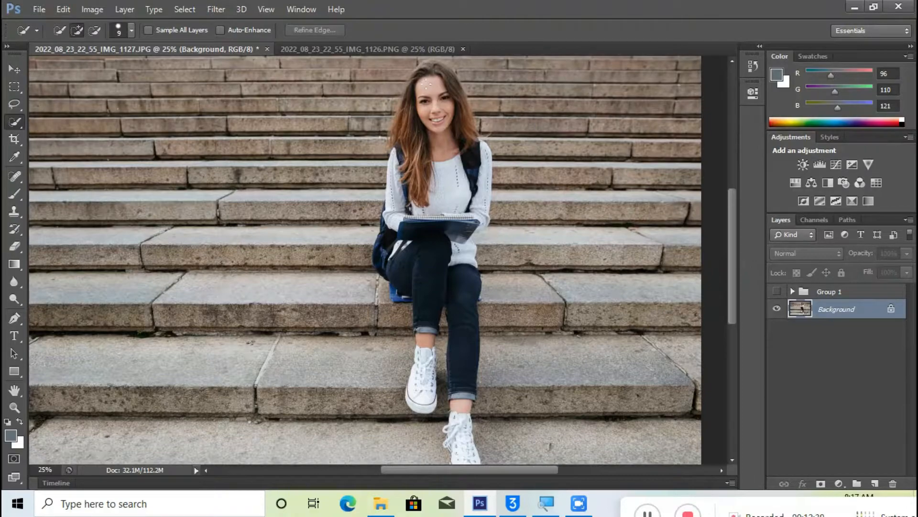
mouse_move(433, 214)
left_mouse_down()
mouse_move(433, 244)
mouse_move(438, 229)
left_mouse_up()
left_click_drag(421, 154, 418, 140)
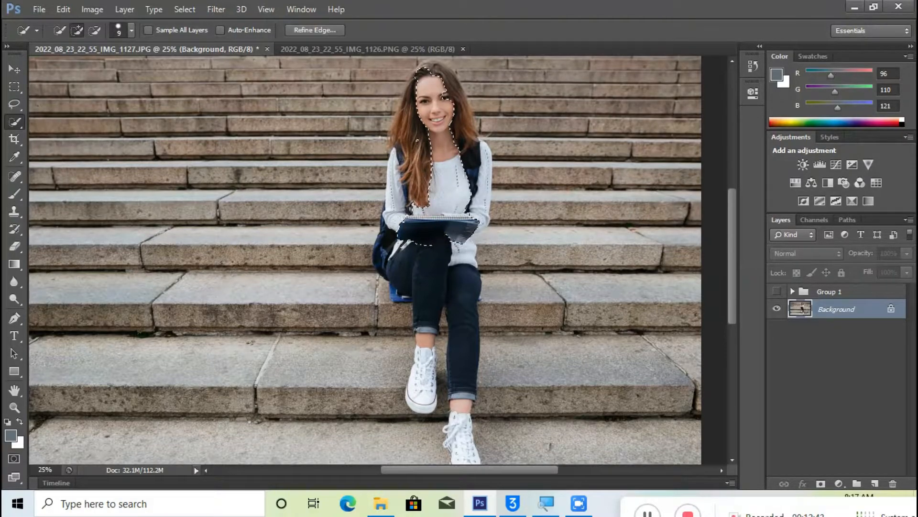
Extend the selection over the woman's legs, shoes, backpack and hair.
mouse_move(425, 274)
left_mouse_down()
mouse_move(443, 282)
mouse_move(431, 272)
mouse_move(428, 241)
left_mouse_up()
scroll(428, 241, "down", 3)
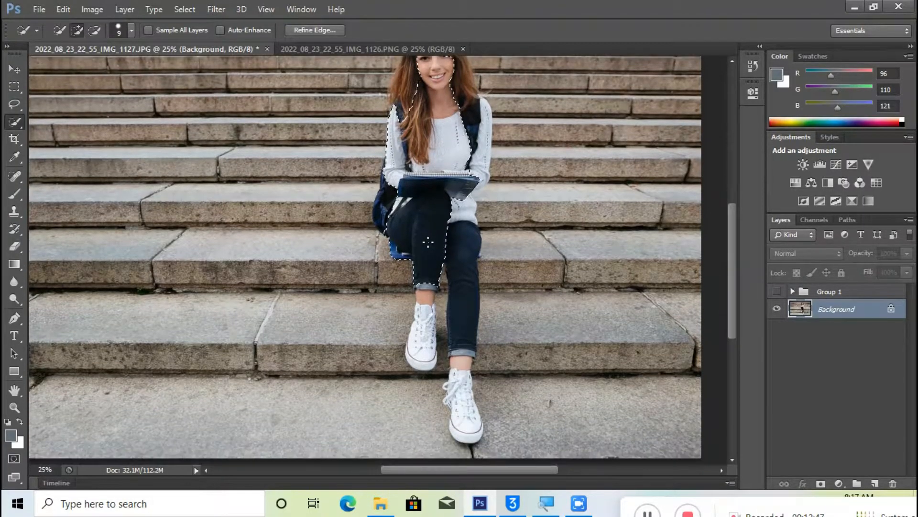
left_click_drag(426, 297, 423, 357)
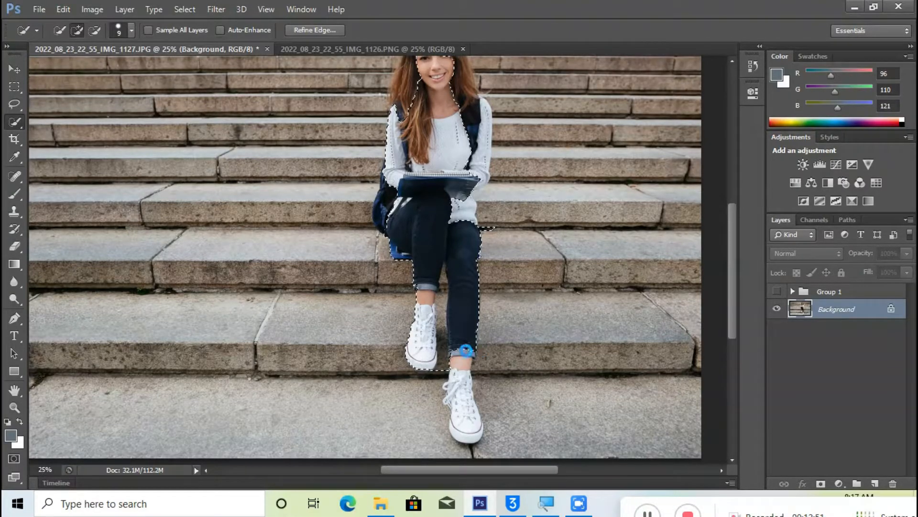
scroll(466, 355, "down", 1)
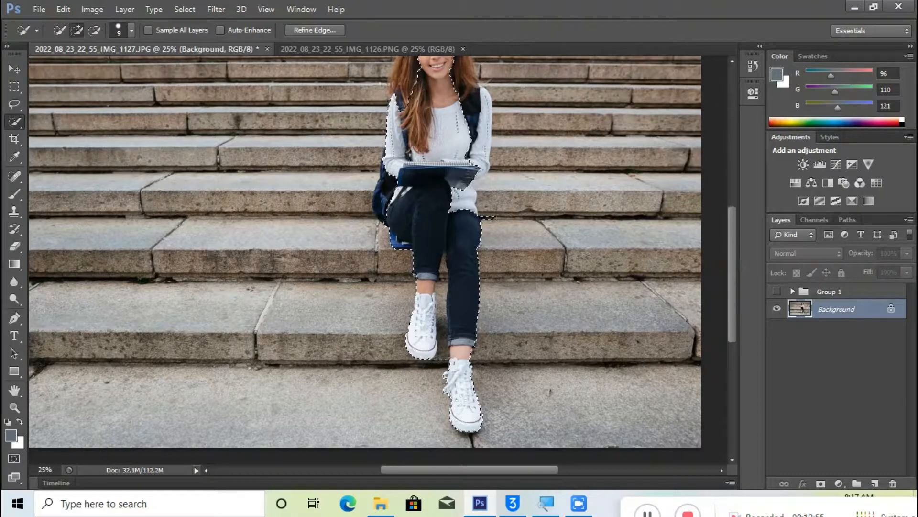
scroll(462, 224, "up", 4)
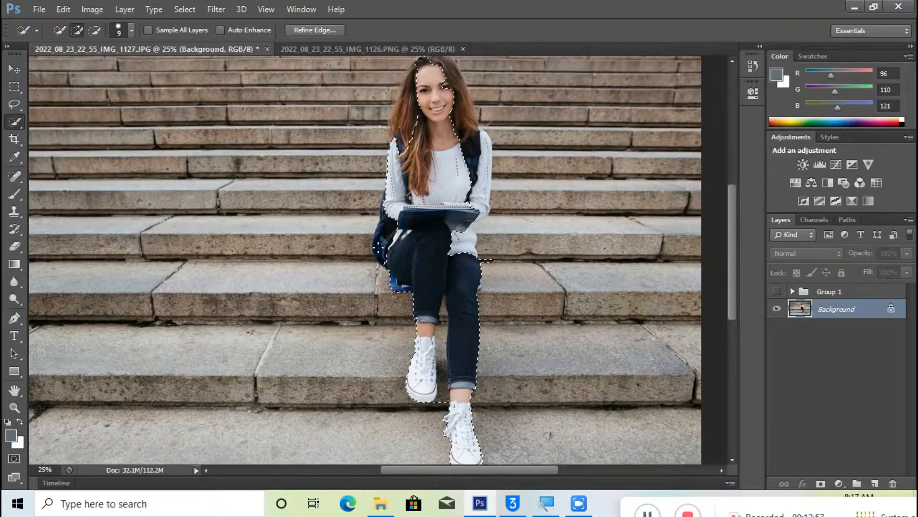
scroll(462, 224, "up", 2)
scroll(402, 215, "up", 2)
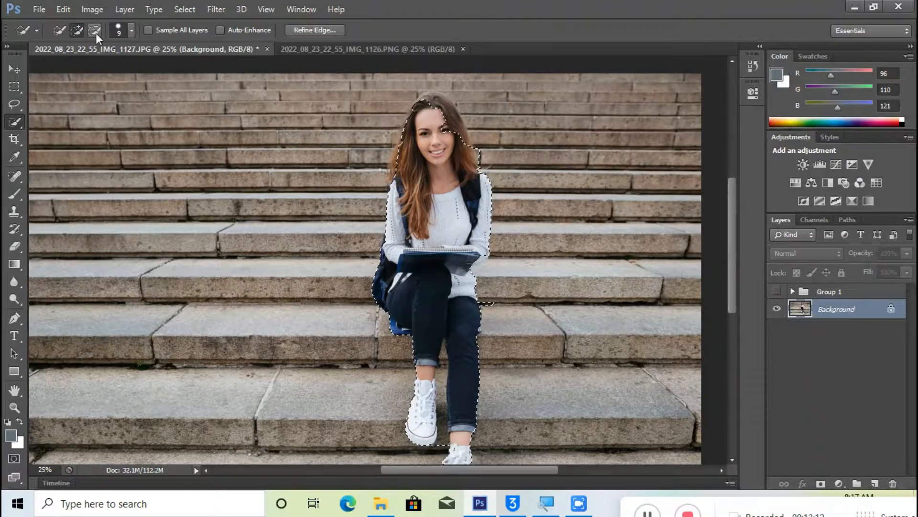
Subtract the stray stone beside the knee and the gap between the legs from the selection.
left_click(489, 305)
left_click(441, 384)
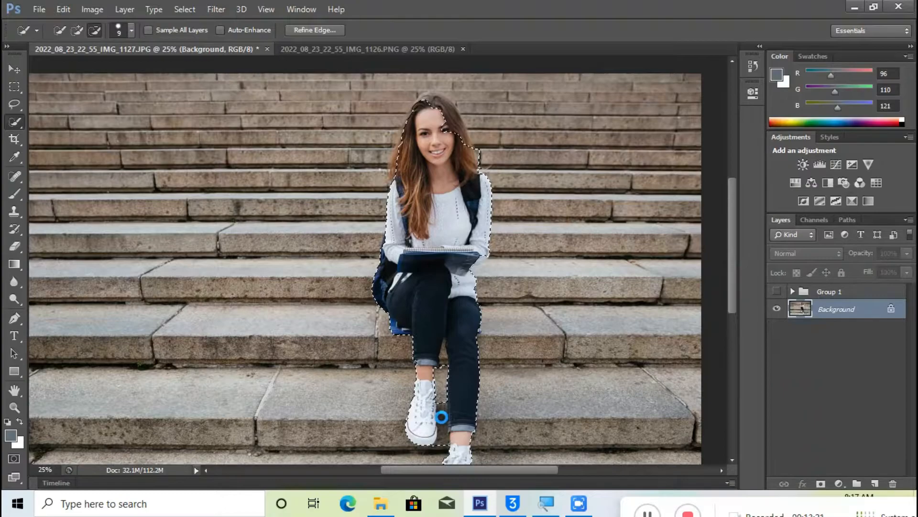
scroll(441, 416, "down", 1)
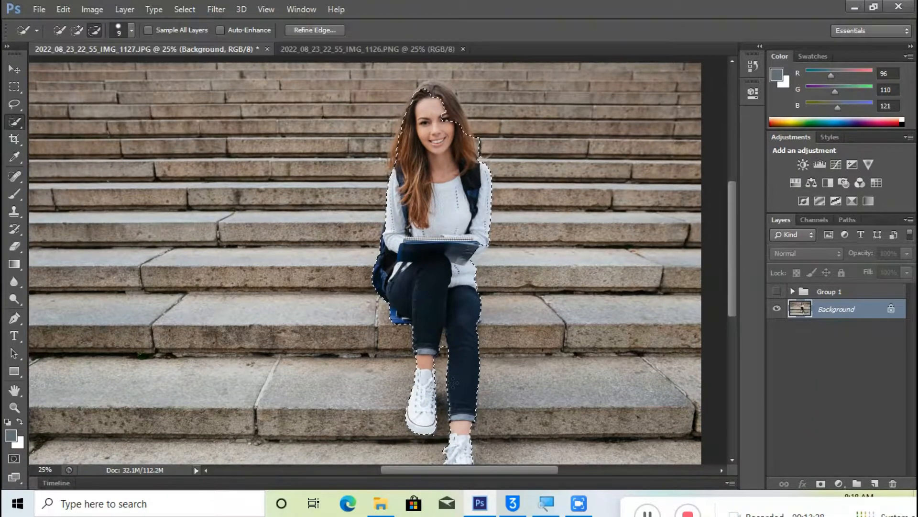
key("ctrl+plus")
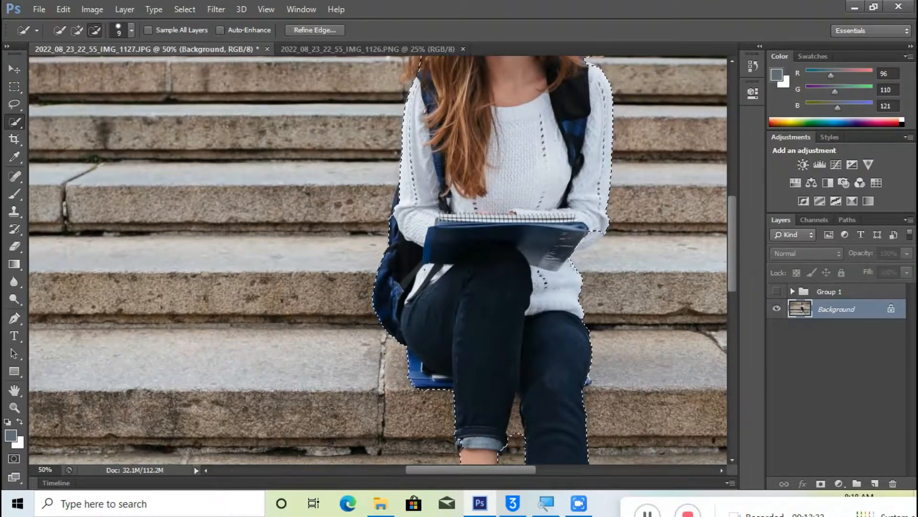
left_click(519, 392)
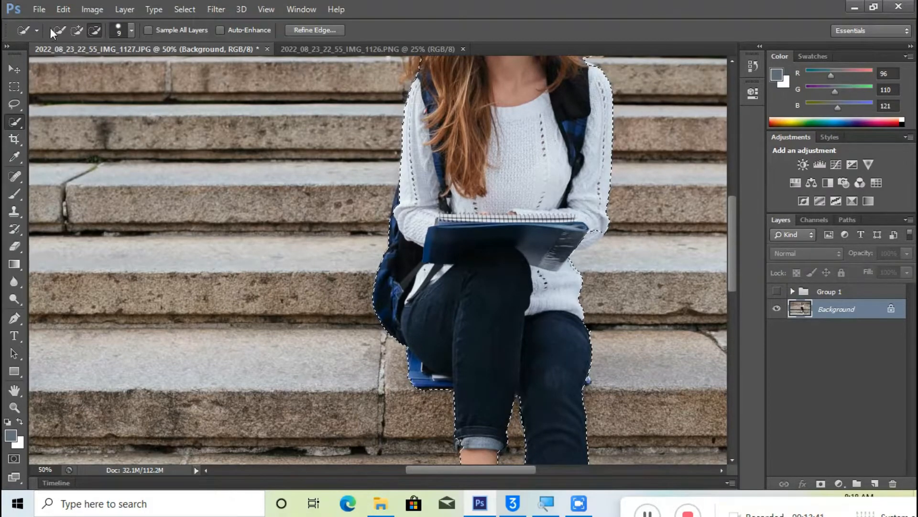
Add the missed area around the notebook's corner and the sleeve to the selection.
left_click(74, 30)
left_click(588, 235)
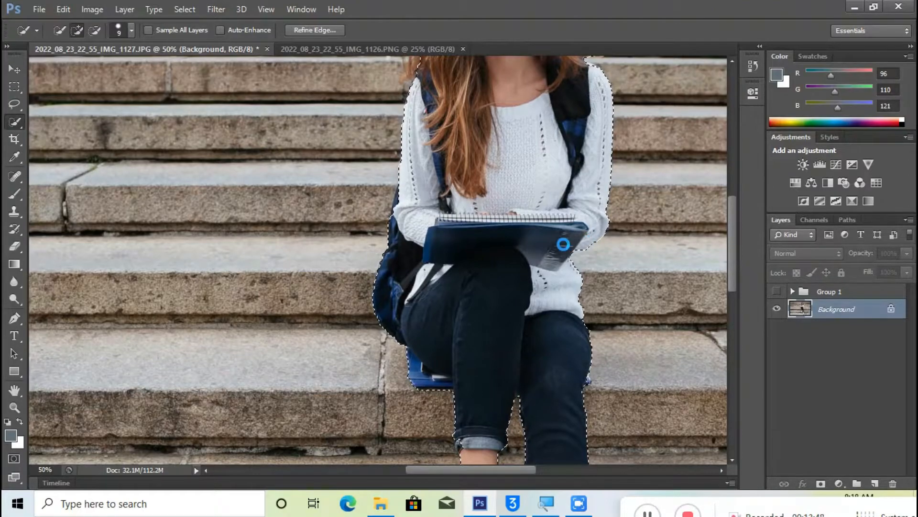
scroll(561, 209, "up", 3)
key("ctrl+minus")
key("ctrl+minus")
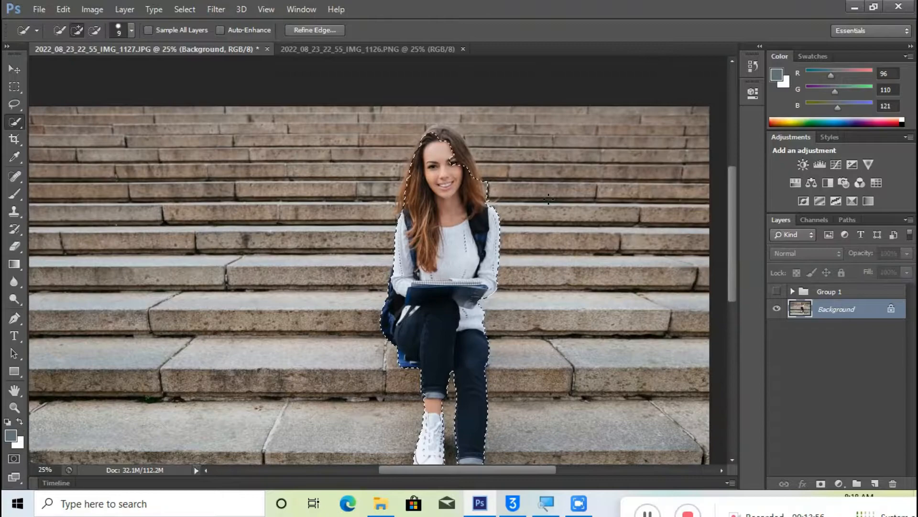
Show Group 1 and add an inverted layer mask from the selection to hide the pattern over the woman.
scroll(370, 275, "down", 2)
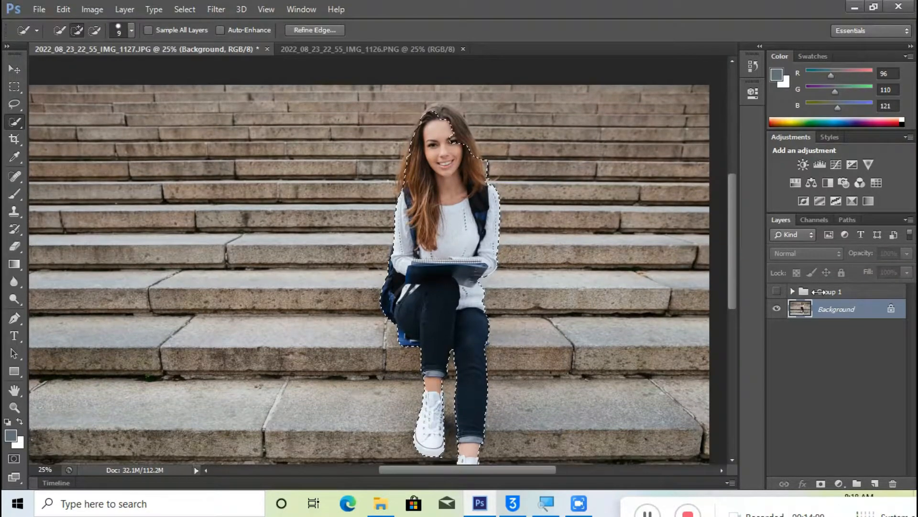
left_click(777, 291)
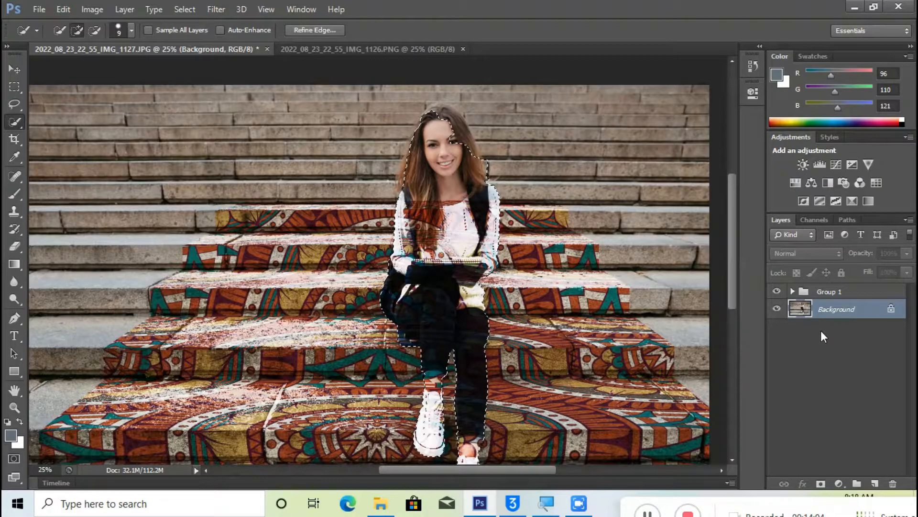
left_click(834, 293)
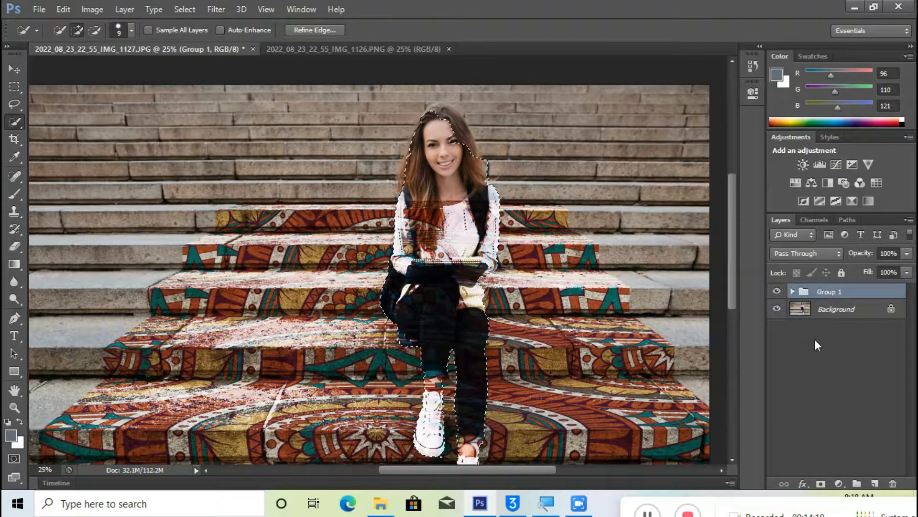
left_click(821, 484, "alt")
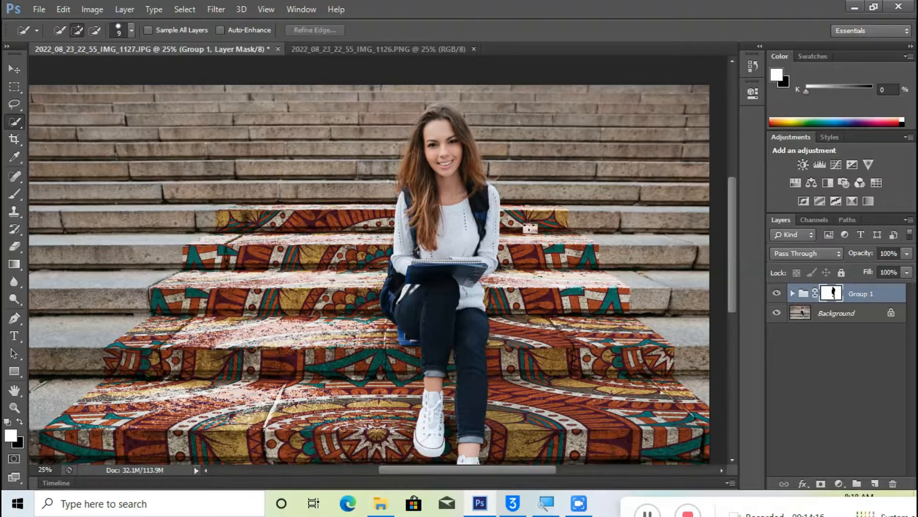
scroll(526, 224, "down", 3)
scroll(522, 221, "down", 1)
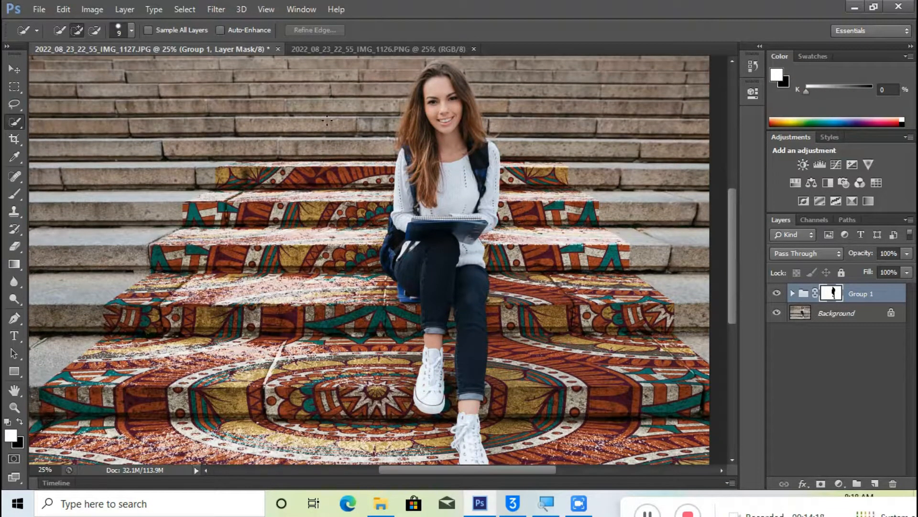
scroll(447, 138, "up", 1)
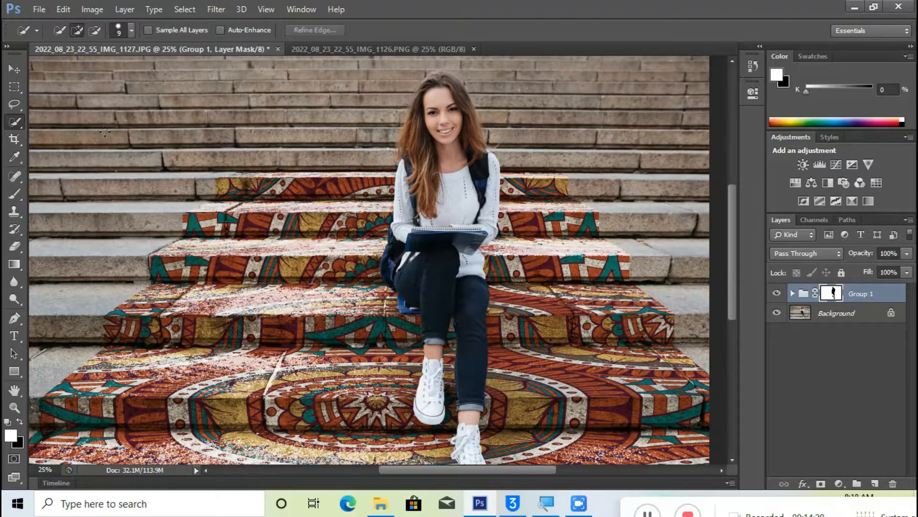
scroll(106, 132, "down", 1)
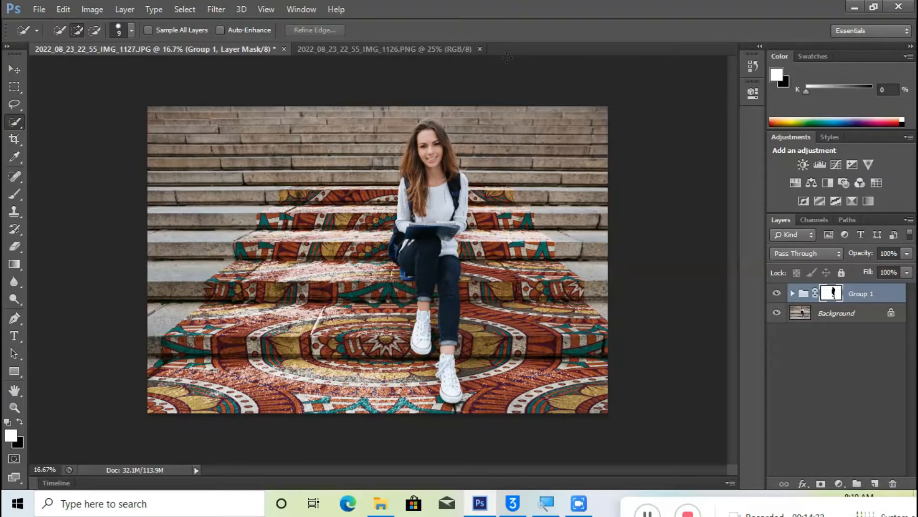
Open the grunge texture image Vanishing Point - Sample Image from the project folder and convert its locked background into Layer 0.
left_click(38, 9)
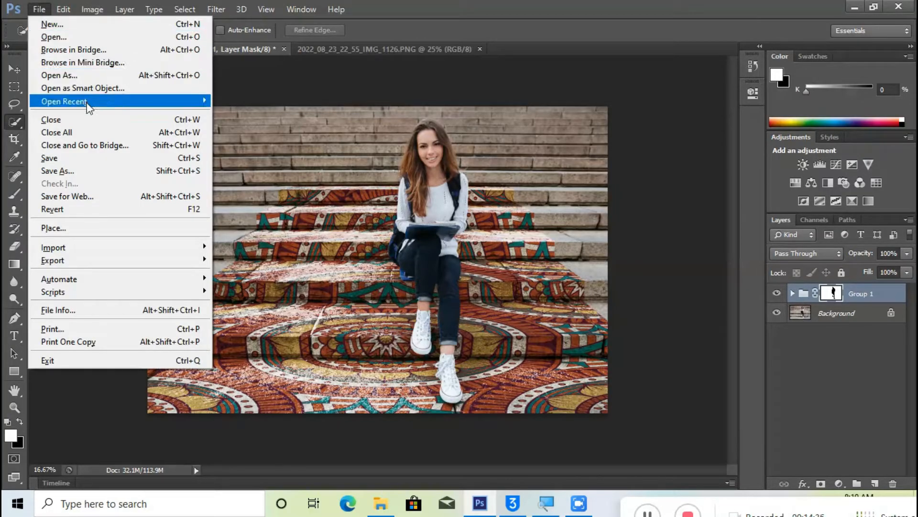
left_click(90, 38)
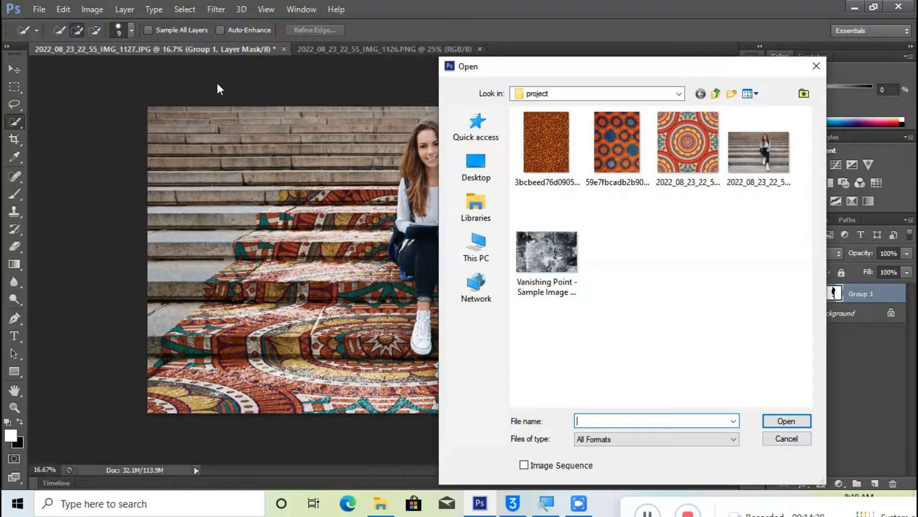
double_click(551, 256)
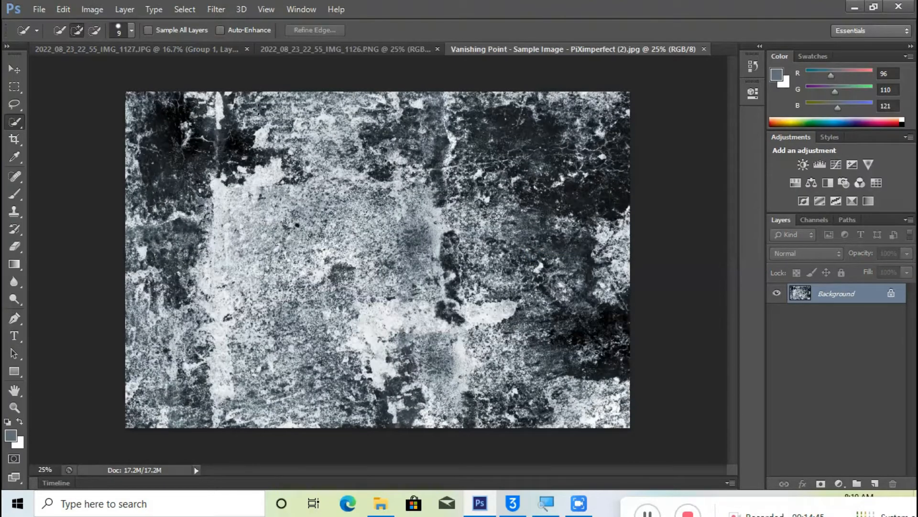
double_click(891, 293)
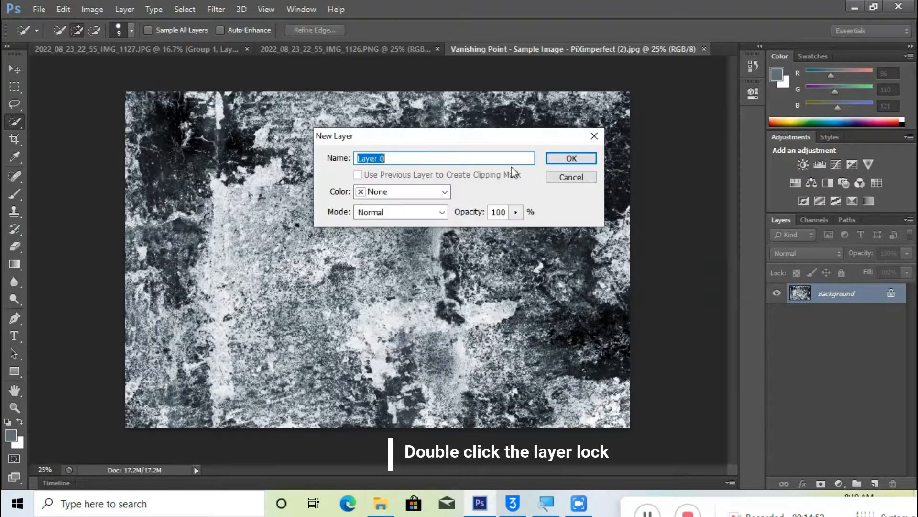
left_click(576, 158)
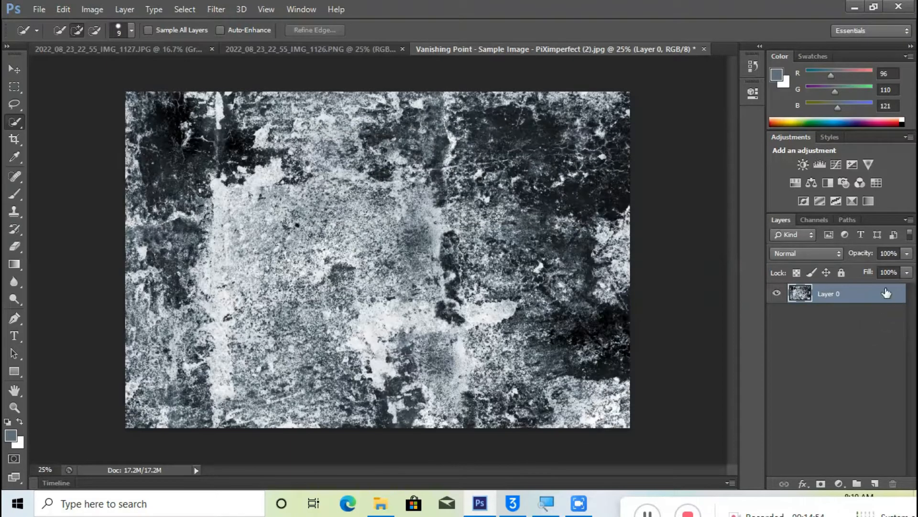
Extend the texture image's canvas relative to its current size by 3000 pixels in width and 2000 pixels in height.
left_click(93, 11)
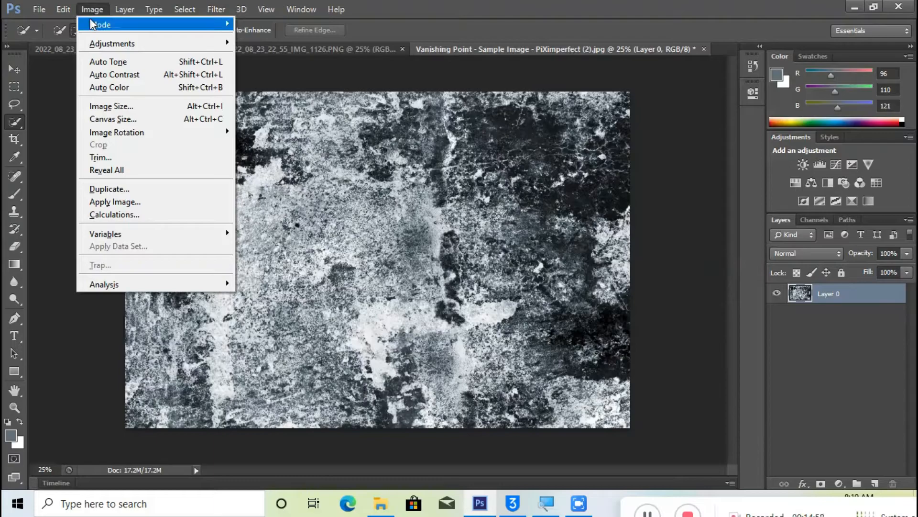
left_click(108, 119)
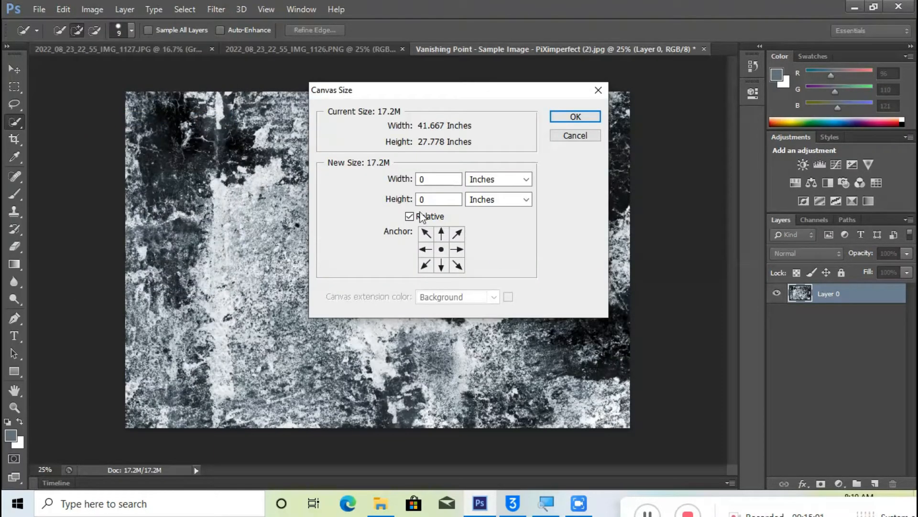
left_click(510, 181)
left_click(504, 205)
left_click(428, 179)
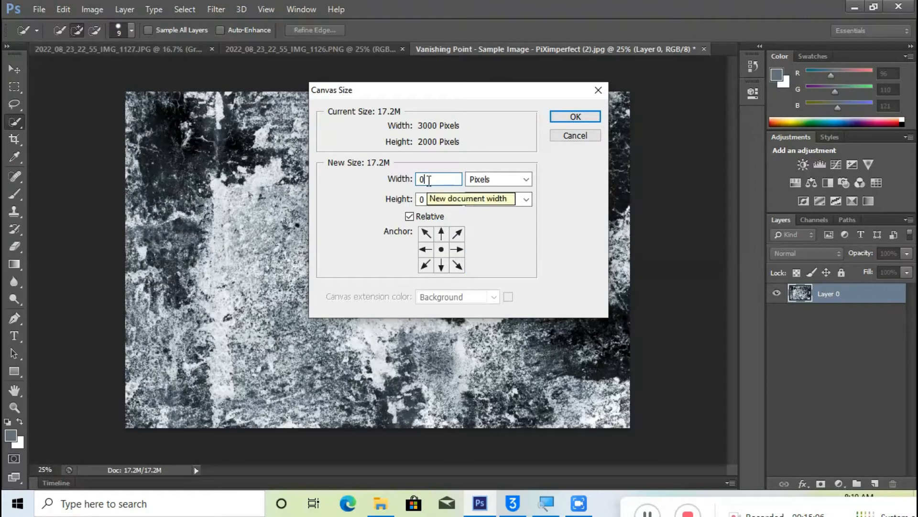
key("BackSpace")
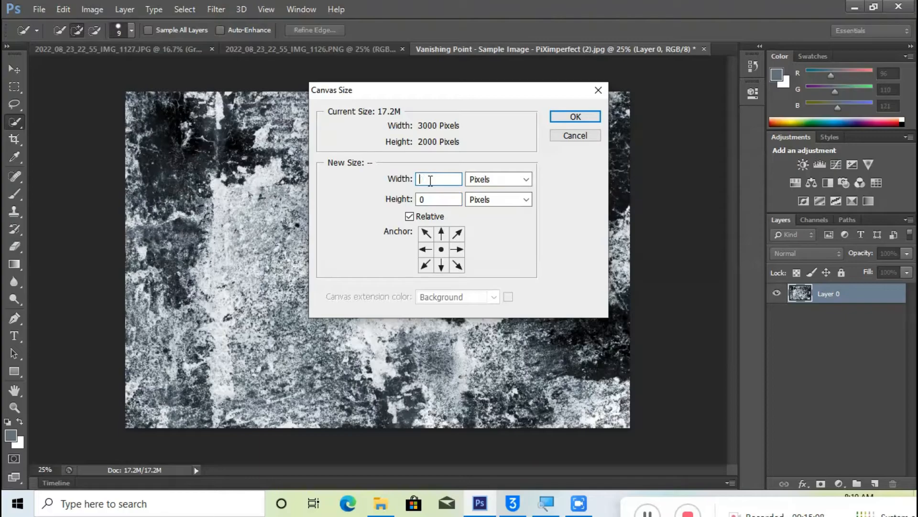
type("3000")
left_click(436, 200)
key("BackSpace")
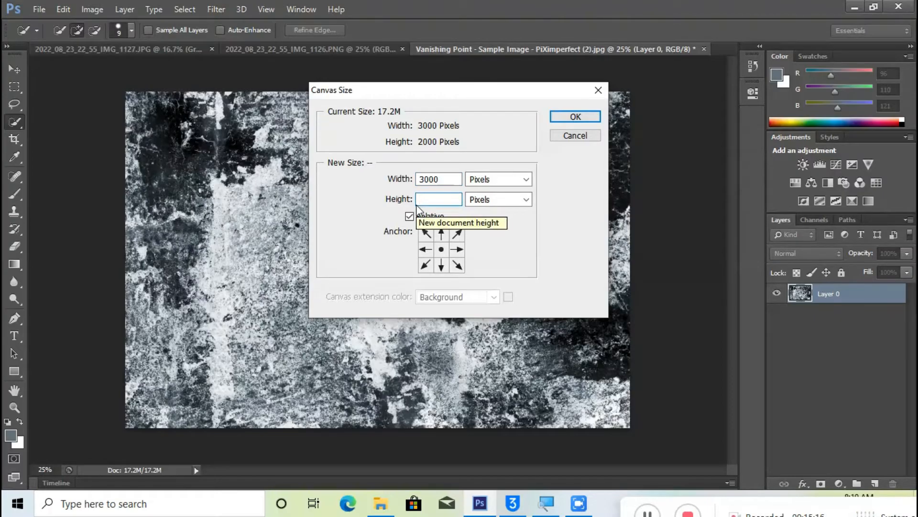
type("2")
type("9")
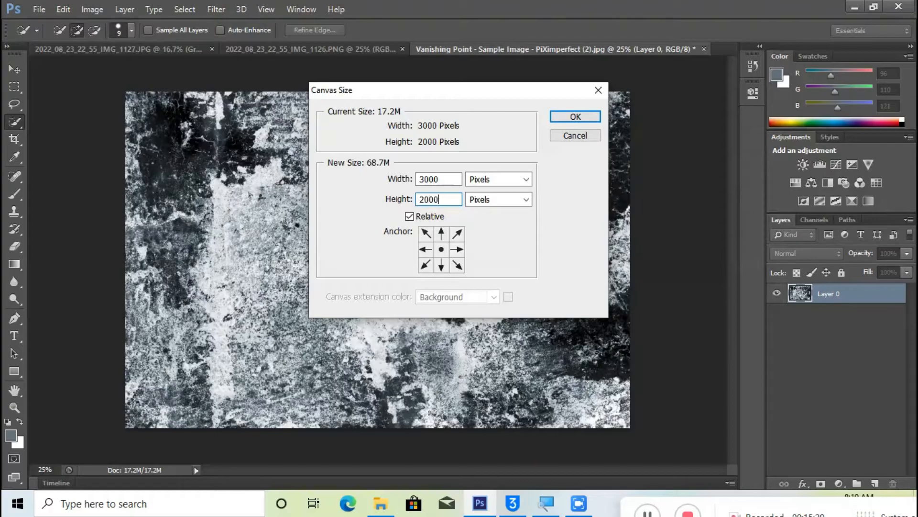
left_click(568, 122)
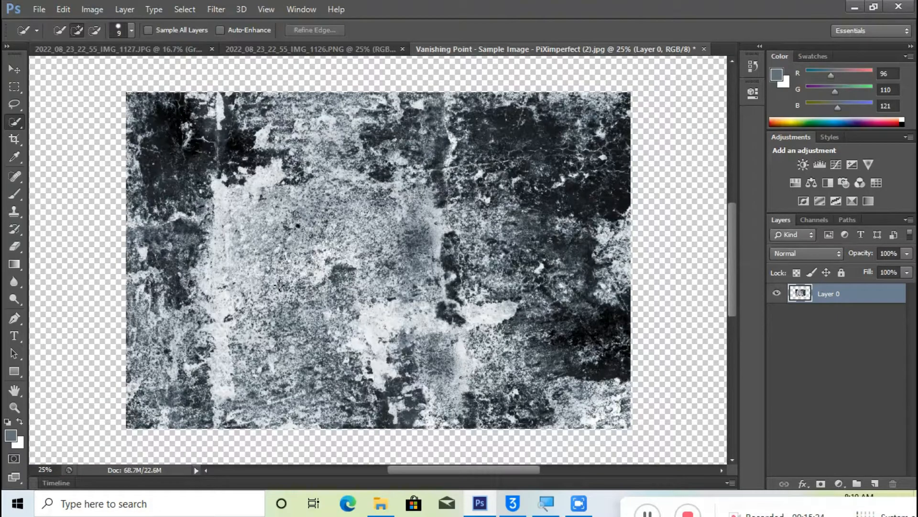
Select the transparent area around the texture with the Magic Wand, and bring the texture into the stairs photo as a new layer.
right_click(15, 123)
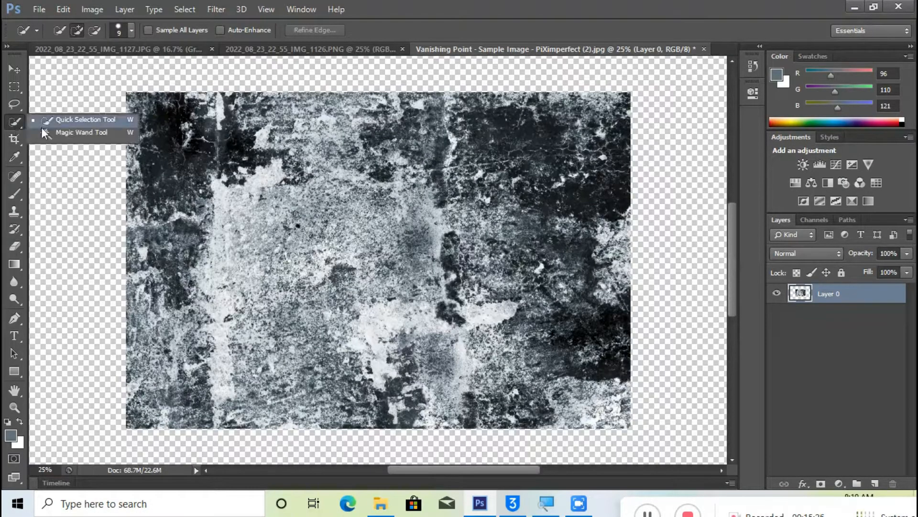
left_click(51, 132)
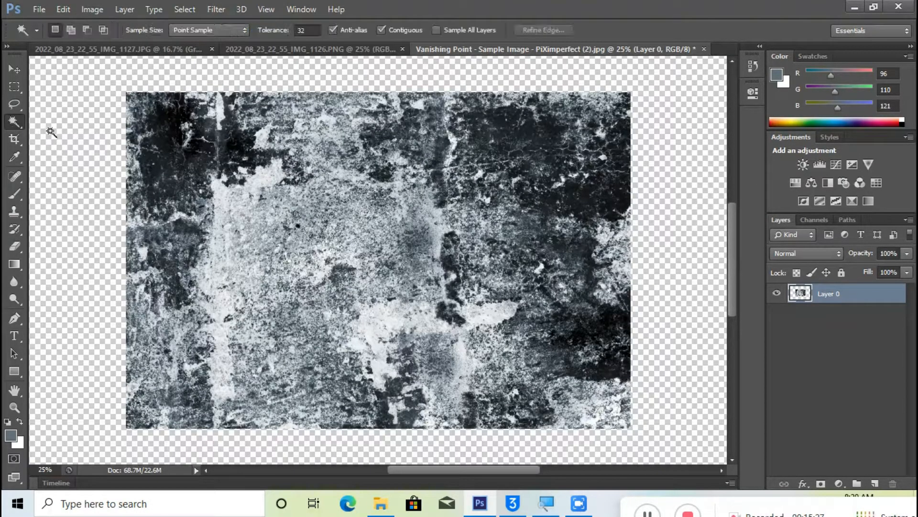
left_click(81, 161)
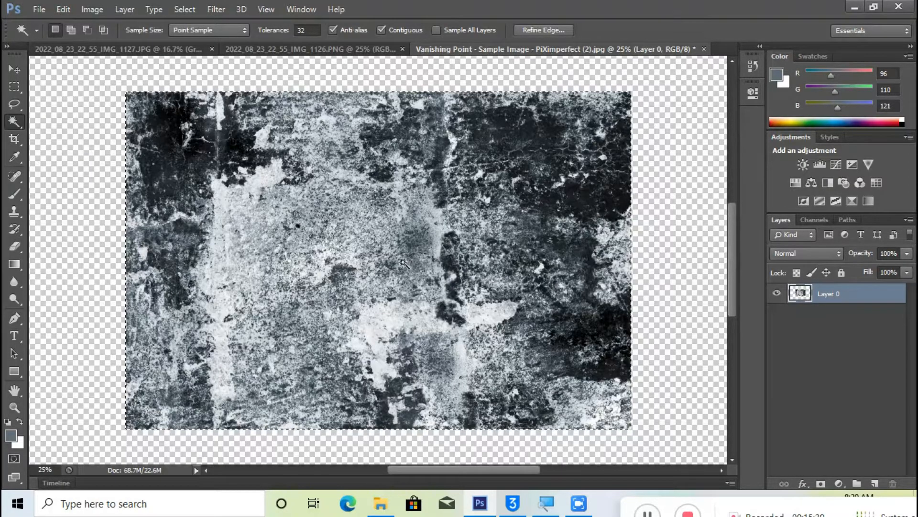
key("ctrl+minus")
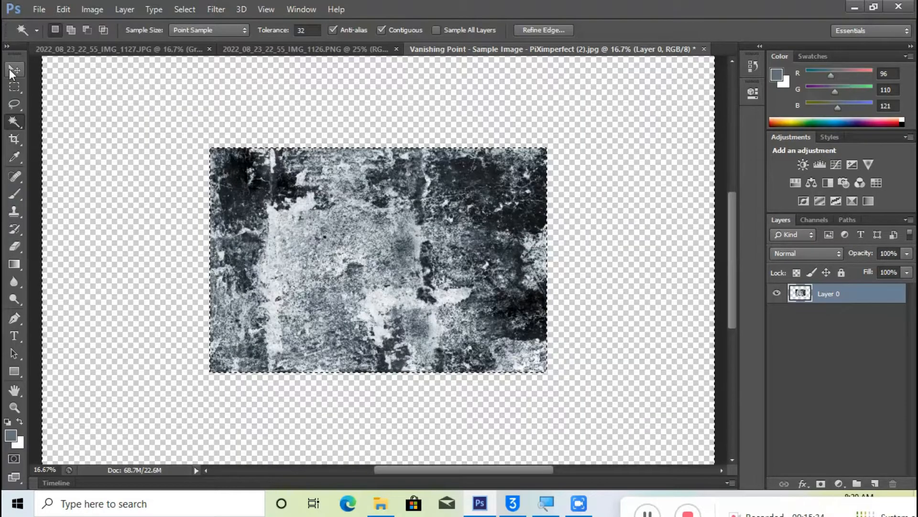
left_click(10, 70)
left_click_drag(294, 318, 468, 297)
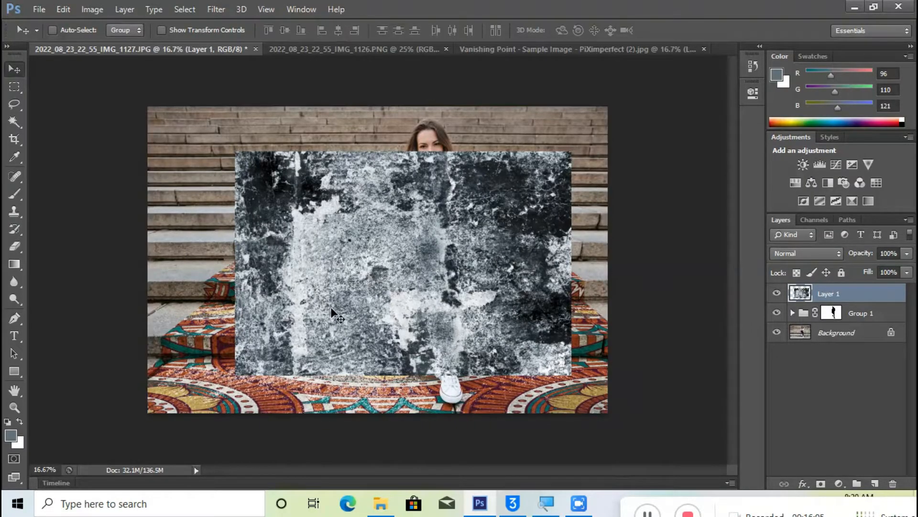
Select all to copy the texture layer, clear the selection and hide Layer 1.
key("ctrl+a")
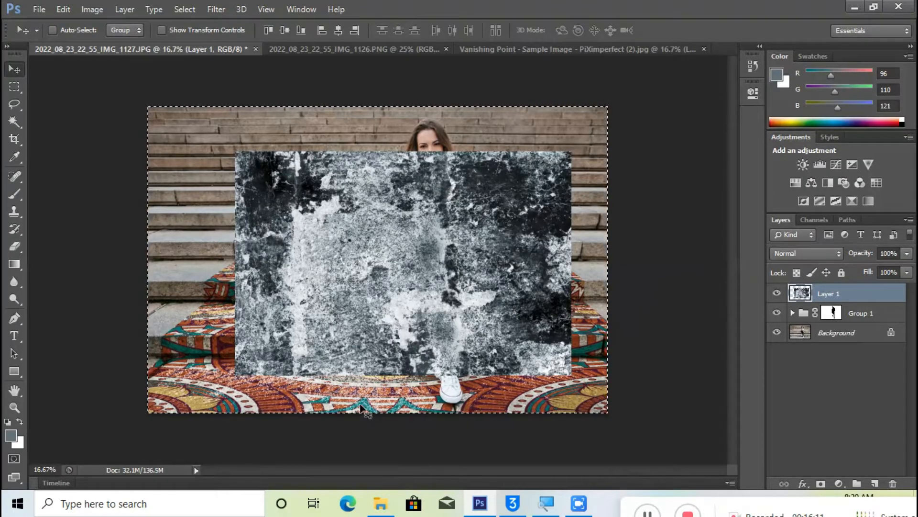
key("ctrl+d")
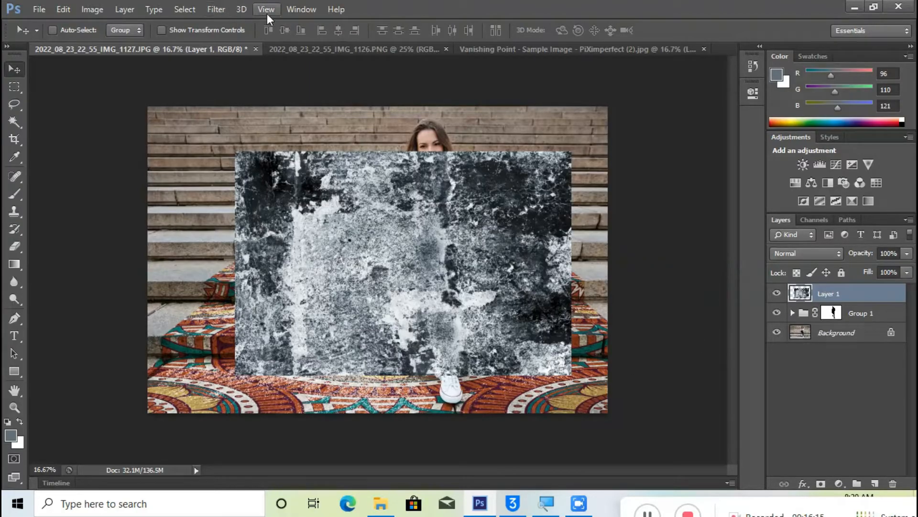
left_click(777, 294)
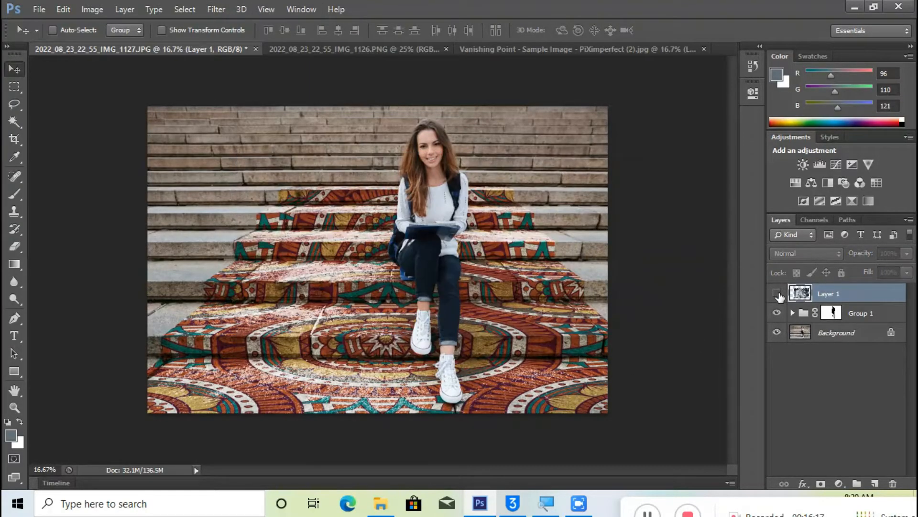
Add a new empty layer above Layer 1 and paste the grunge texture into the Vanishing Point filter on it.
left_click(874, 484)
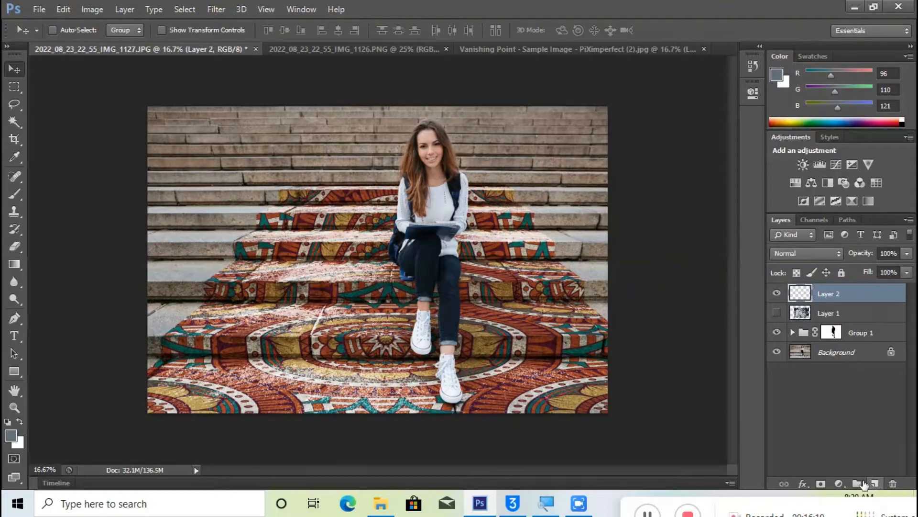
left_click(225, 12)
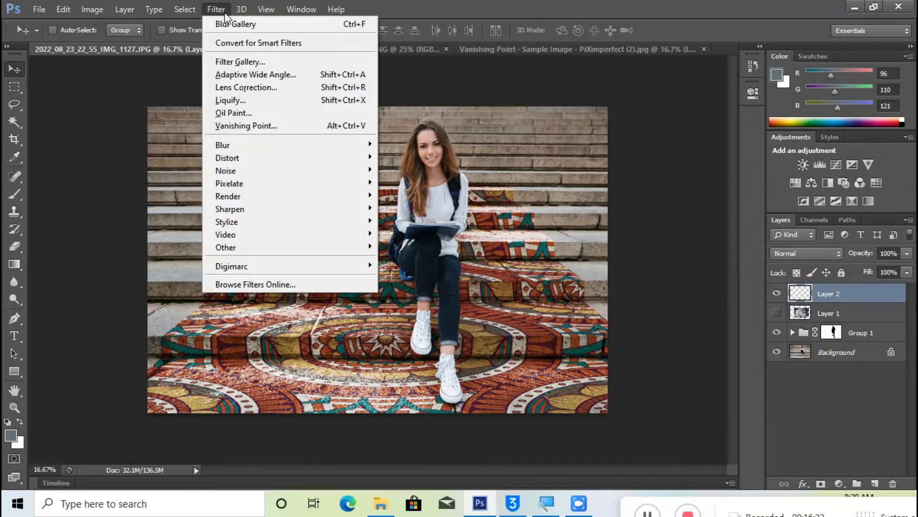
left_click(230, 124)
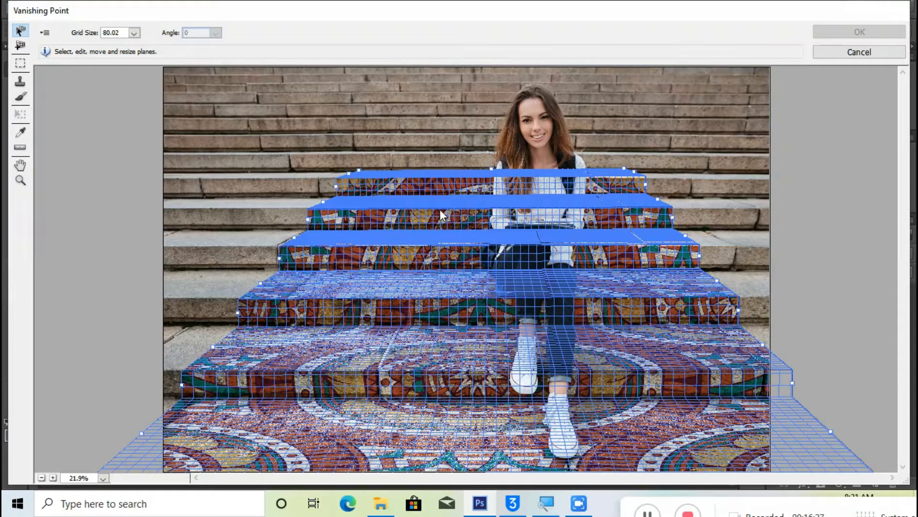
key("alt")
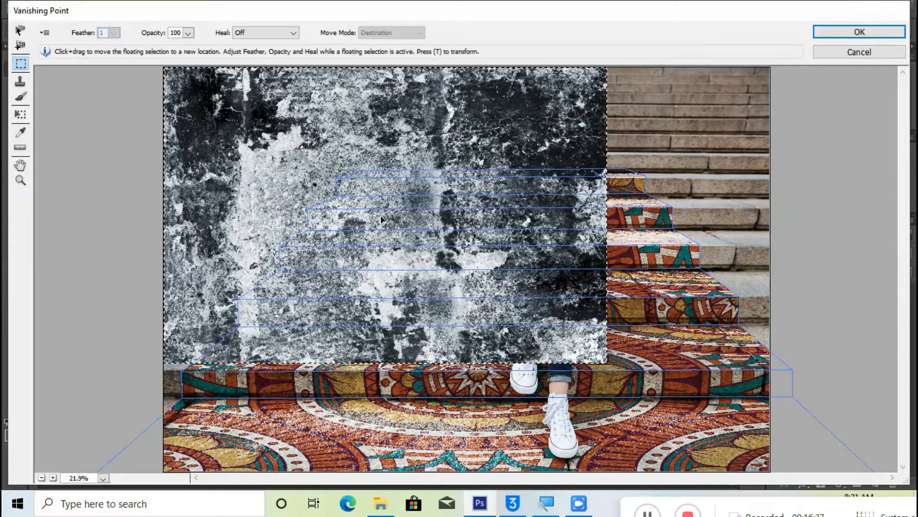
Scale the pasted texture down to about half its size and place it onto the perspective planes of the upper steps.
key("ctrl+t")
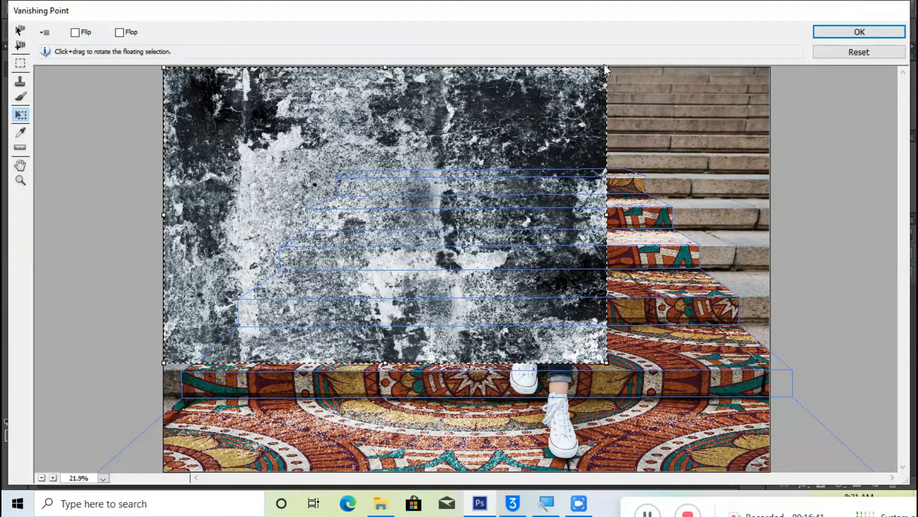
left_click_drag(607, 68, 497, 141)
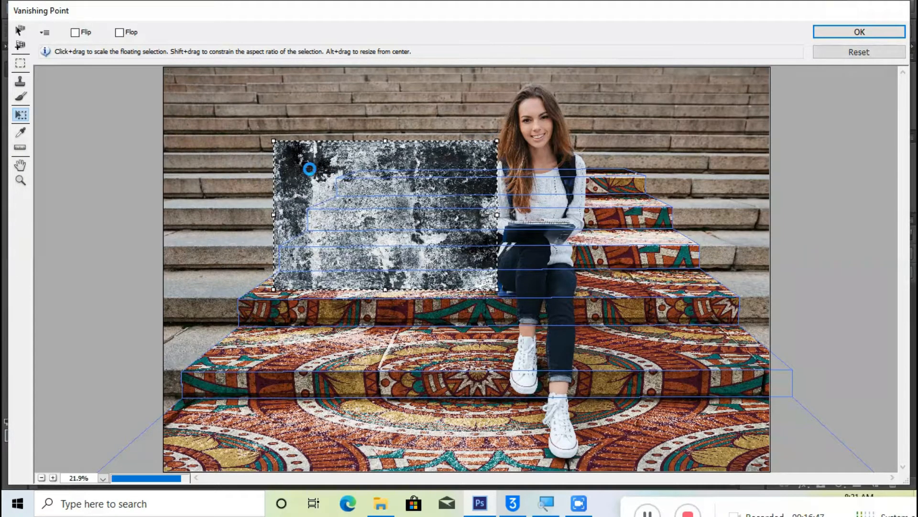
left_click_drag(310, 168, 345, 177)
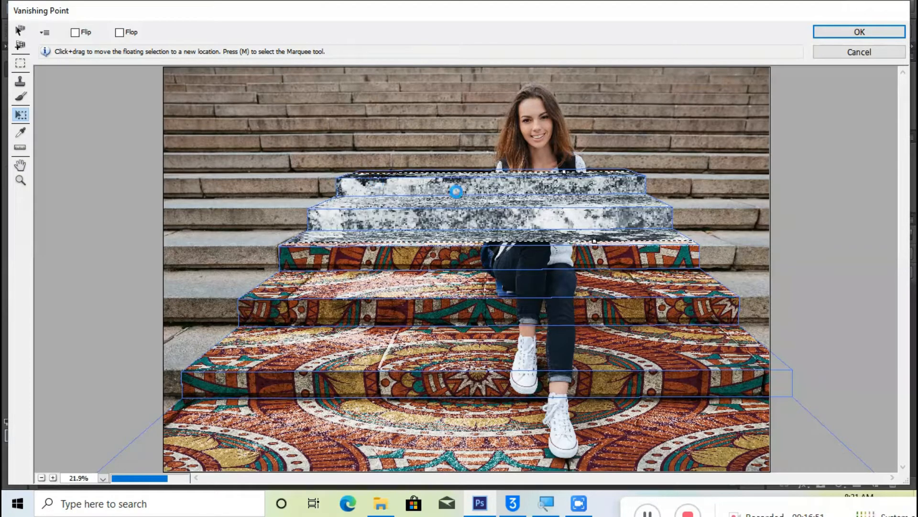
Fine-tune the floating grunge texture's position so it covers the top two steps in perspective.
left_click_drag(456, 191, 491, 183)
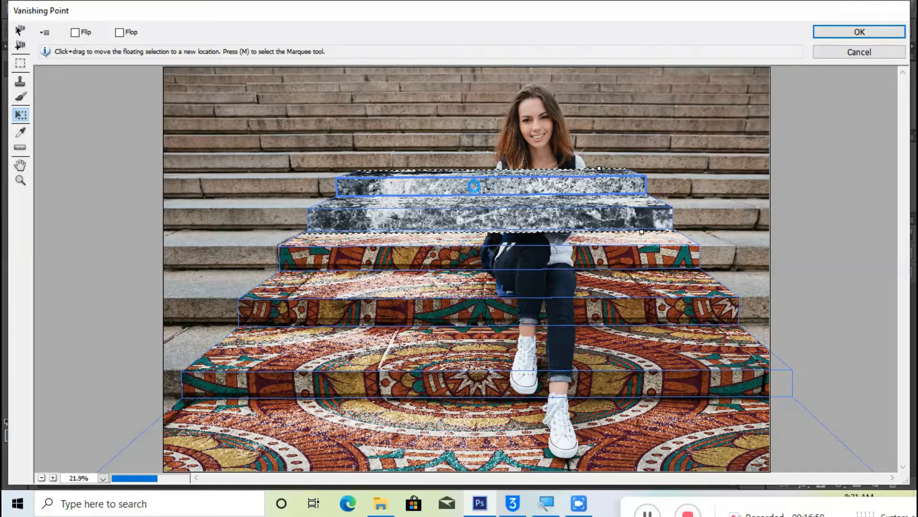
mouse_move(458, 187)
left_mouse_down()
mouse_move(458, 171)
mouse_move(464, 179)
left_mouse_up()
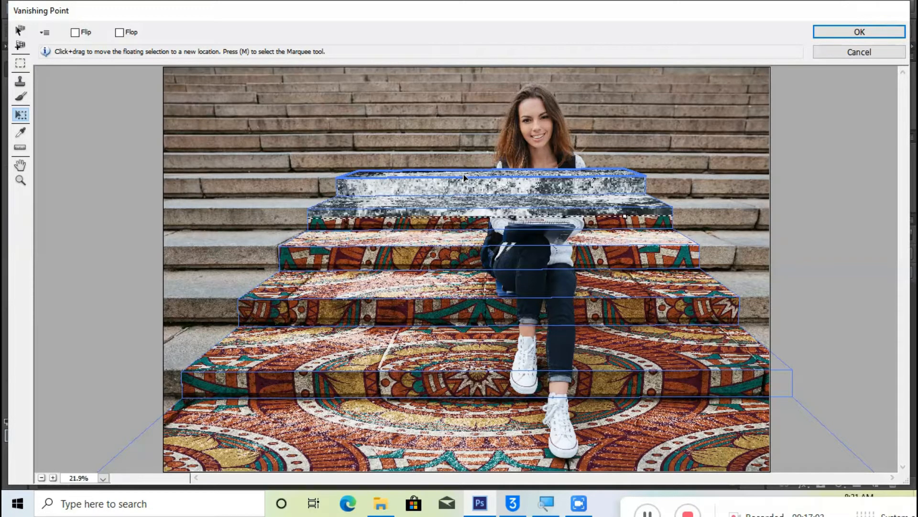
left_click_drag(462, 175, 467, 180)
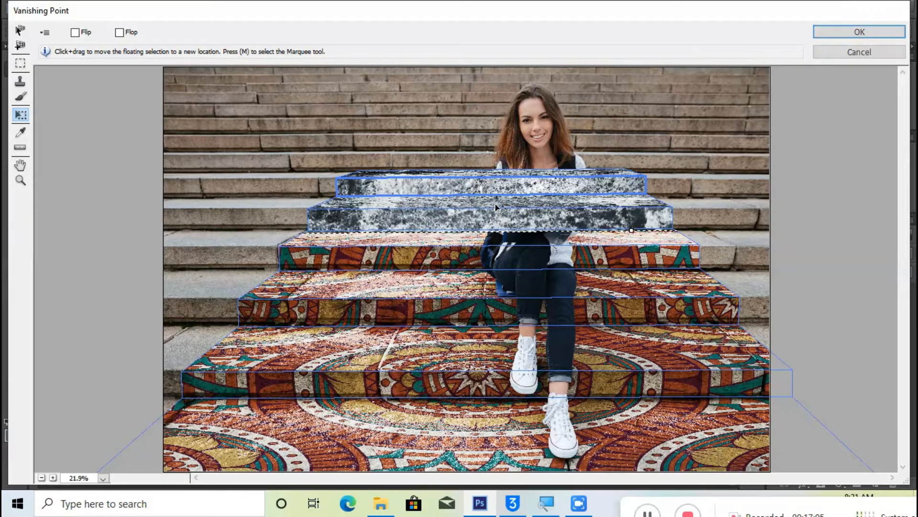
Duplicate the floating grunge texture downwards to cover the third and fourth steps.
key("alt")
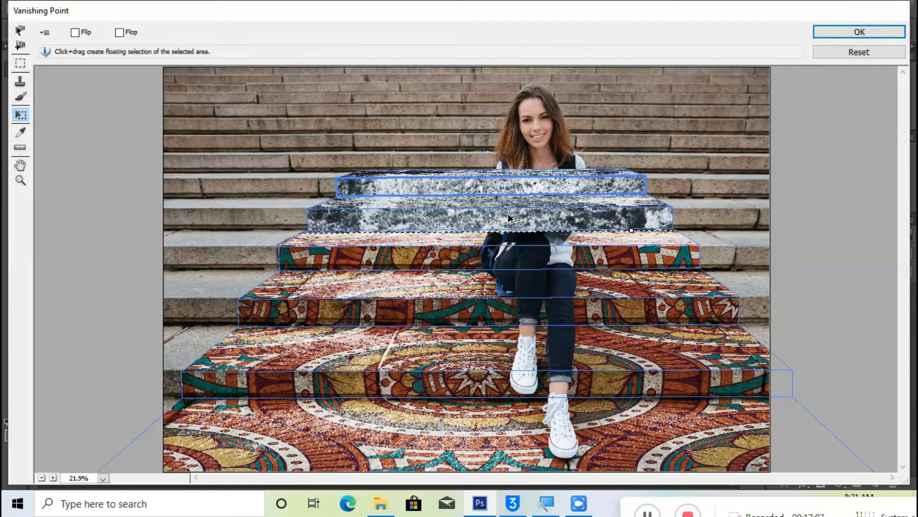
left_click_drag(509, 218, 510, 270)
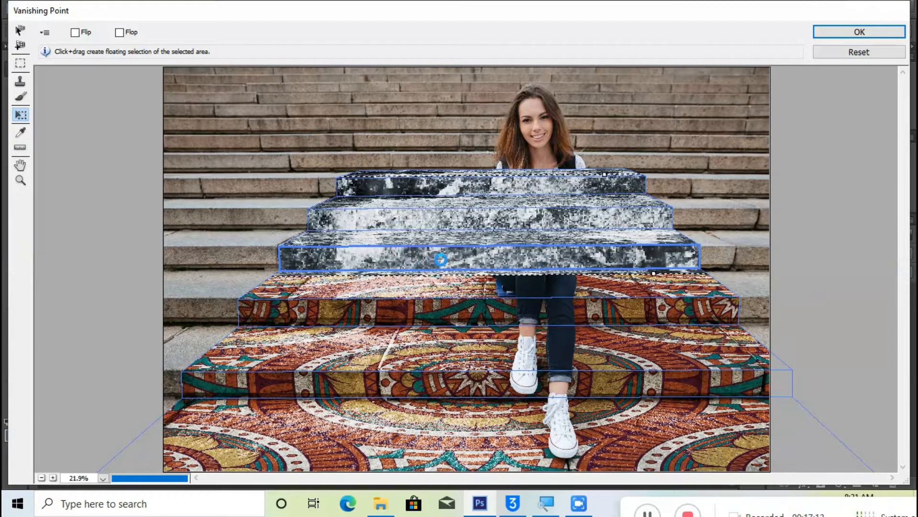
left_click_drag(440, 259, 391, 301)
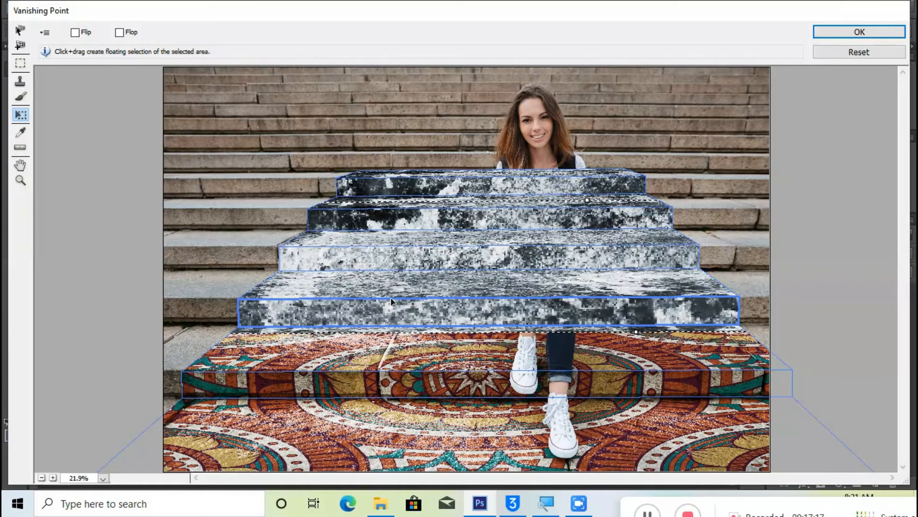
left_click(448, 316)
left_click(606, 317)
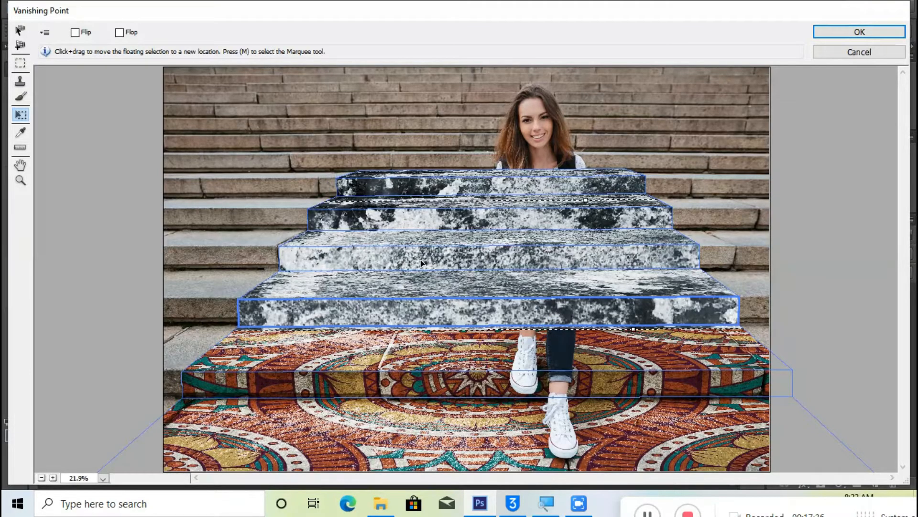
Place further copies of the grunge texture over the lowest steps down to the photo's edge and apply the Vanishing Point filter.
left_click_drag(300, 308, 111, 358)
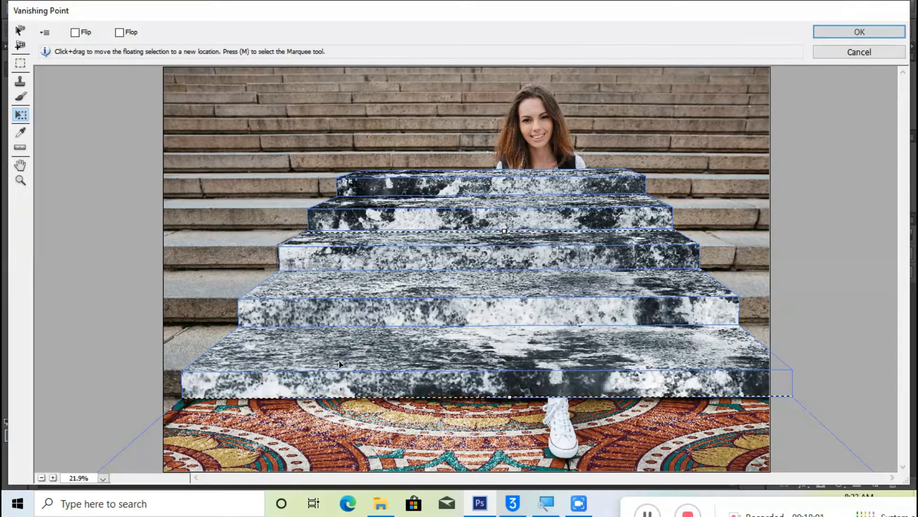
left_click_drag(339, 362, 324, 428)
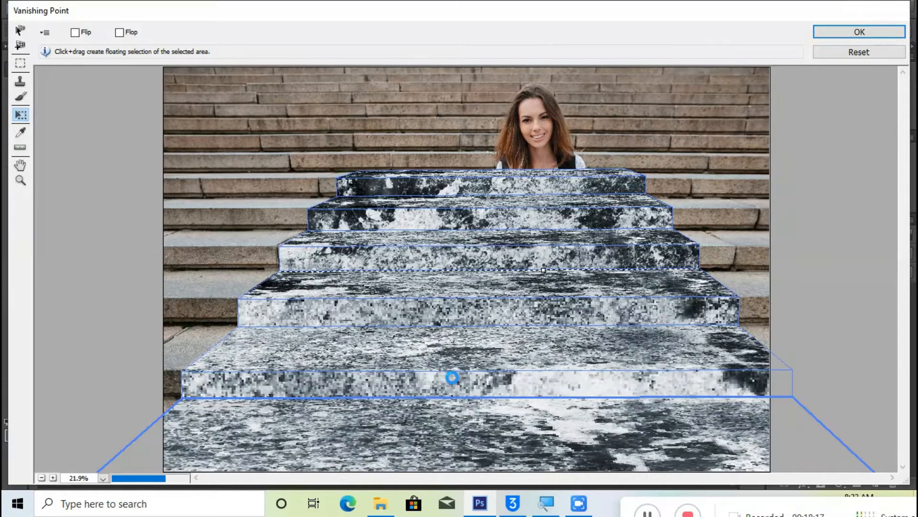
left_click(848, 33)
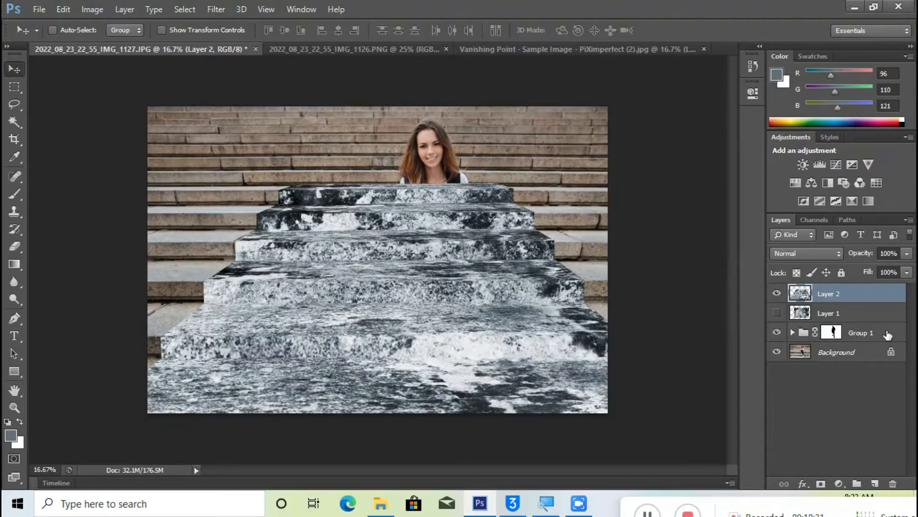
Put the masked Group 1 inside a new group, collapse it and add a white layer mask to the new group.
left_click(886, 336)
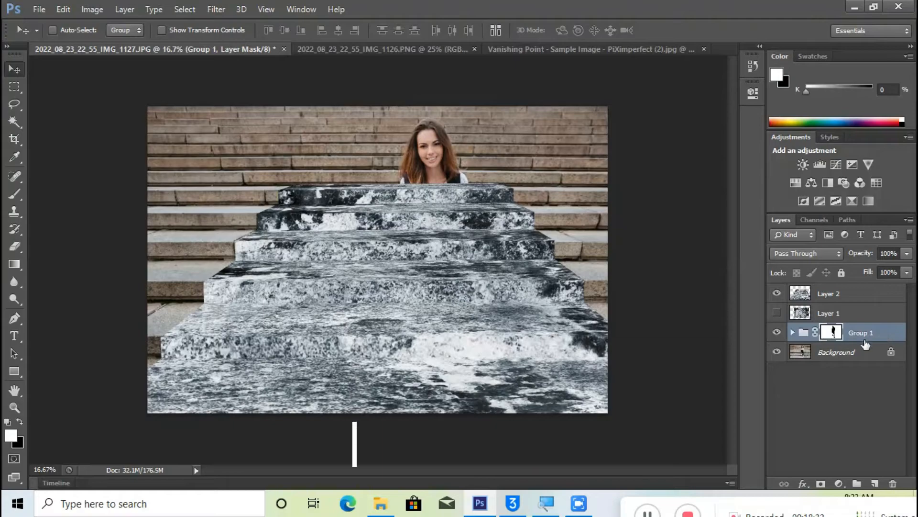
key("ctrl+g")
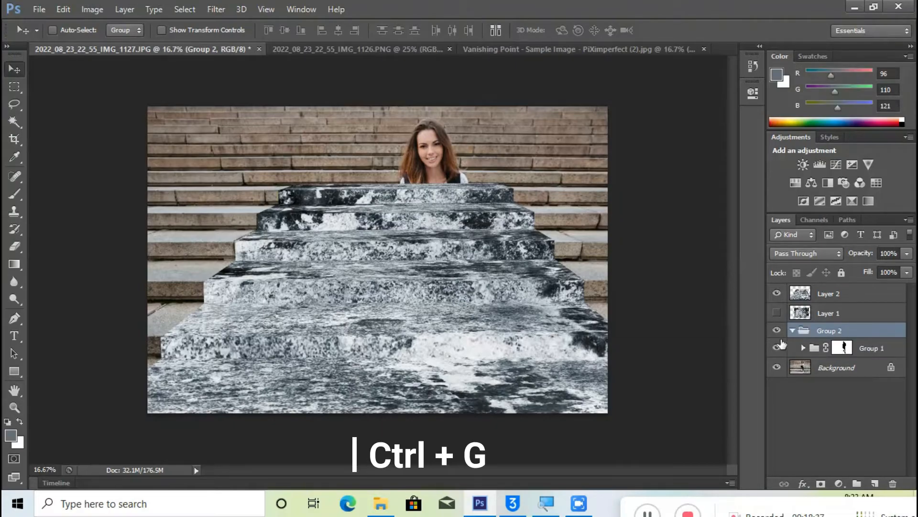
left_click(791, 331)
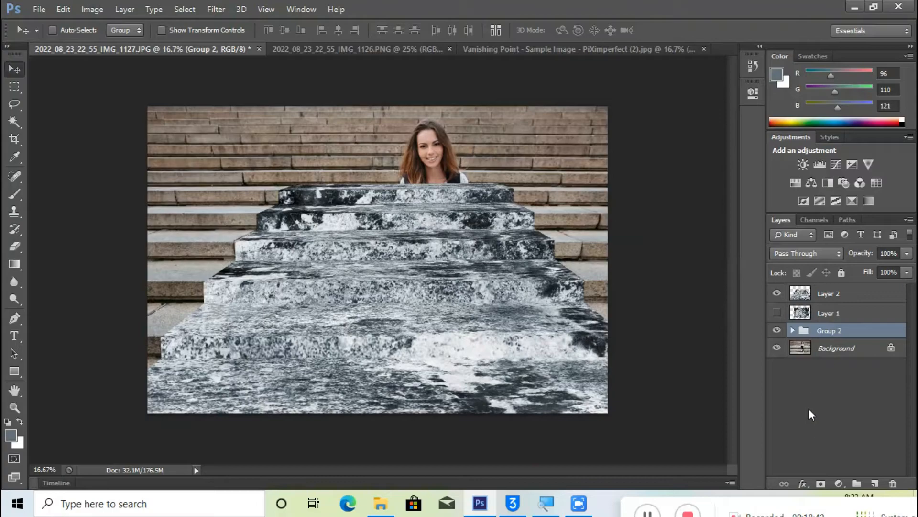
key("alt")
left_click(820, 483)
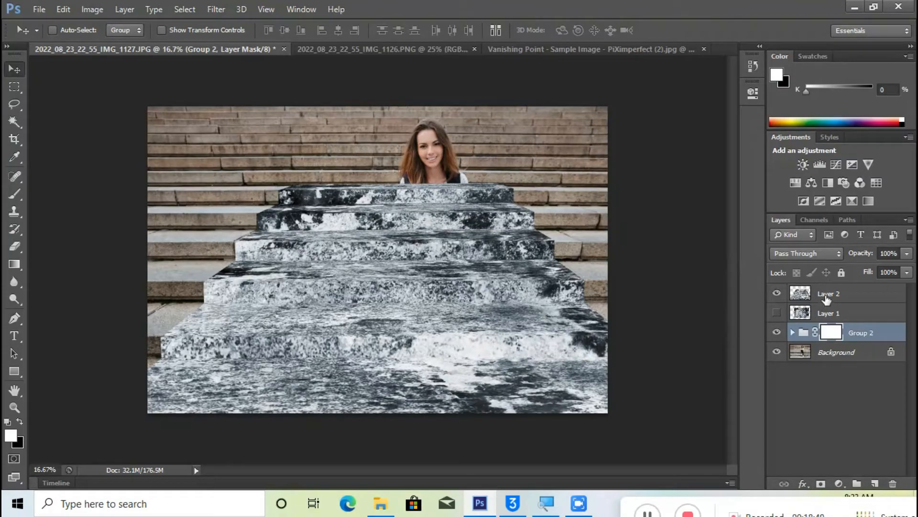
Copy the entire content of Layer 2 and clear the selection.
left_click(827, 300)
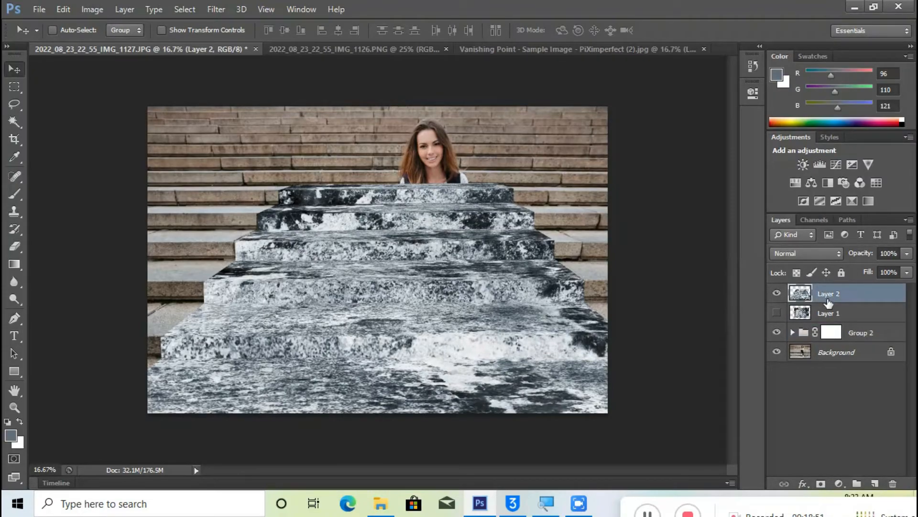
key("ctrl+a")
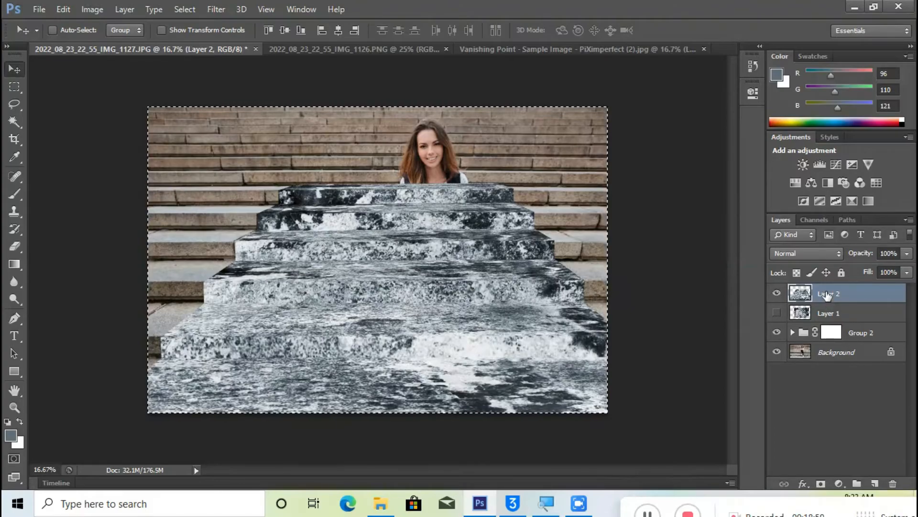
key("ctrl+c")
key("ctrl+d")
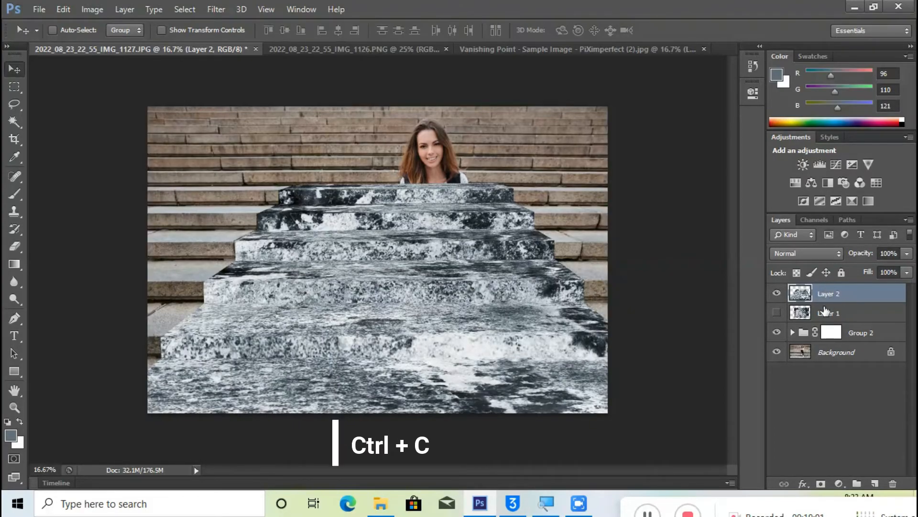
left_click(777, 293)
Paste the copied grunge texture in place into Group 2's layer mask, leave the mask view and hide Layer 2, keeping Group 2 visible.
left_click(834, 334)
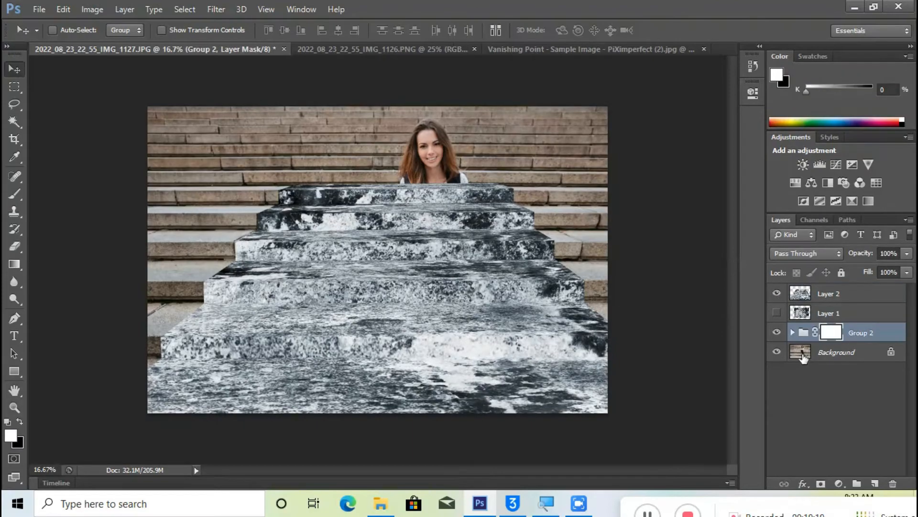
key("ctrl+a")
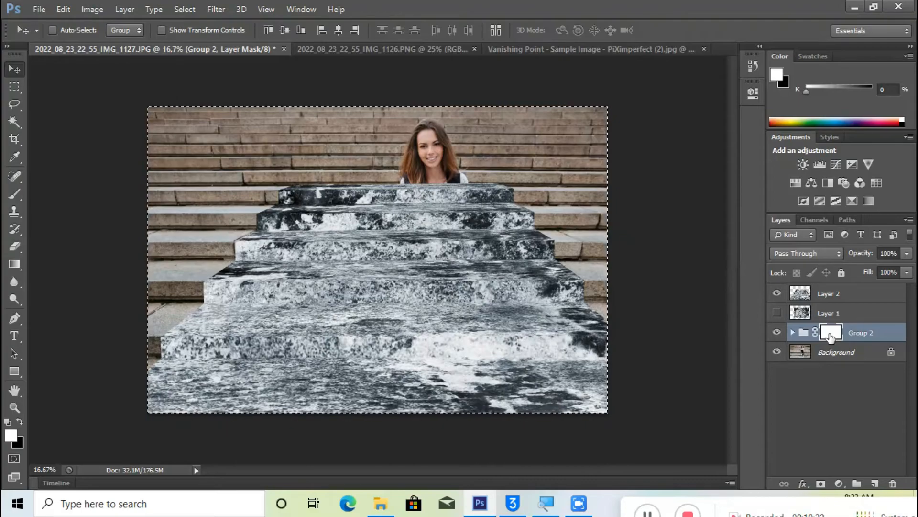
left_click(830, 337, "alt")
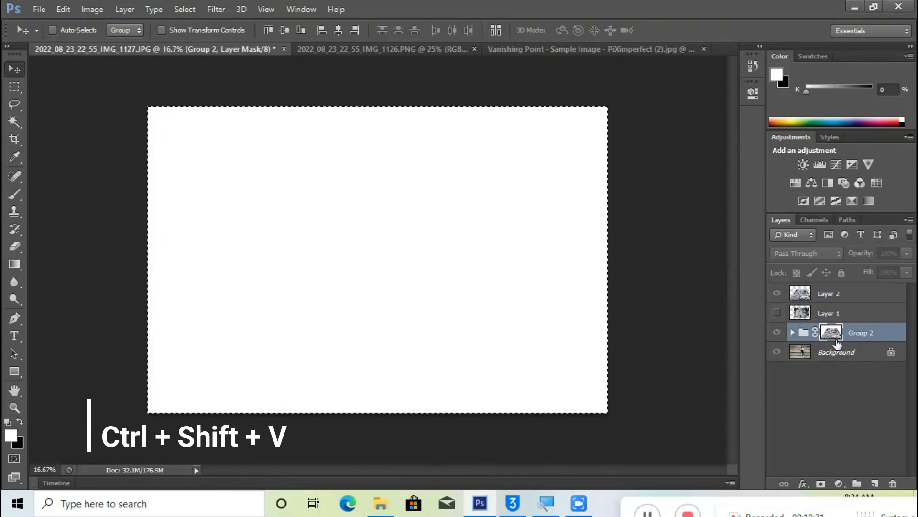
key("ctrl+shift+v")
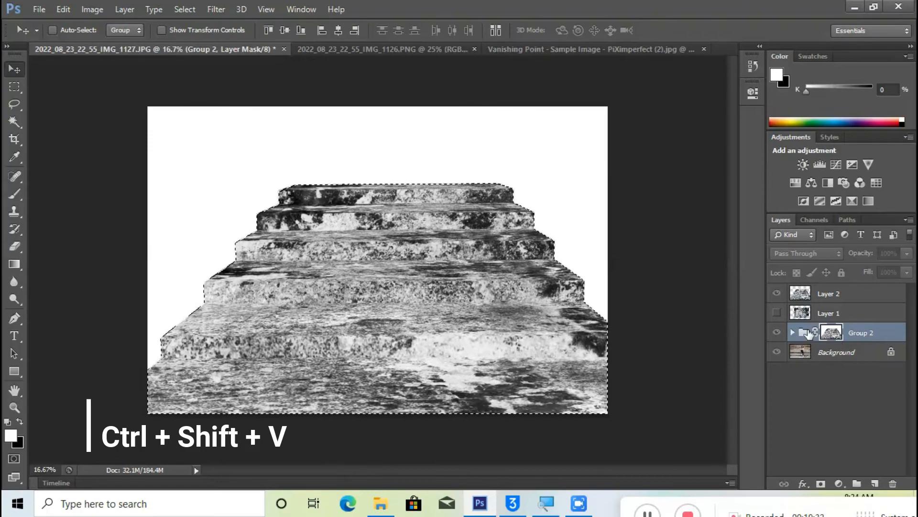
left_click(776, 331)
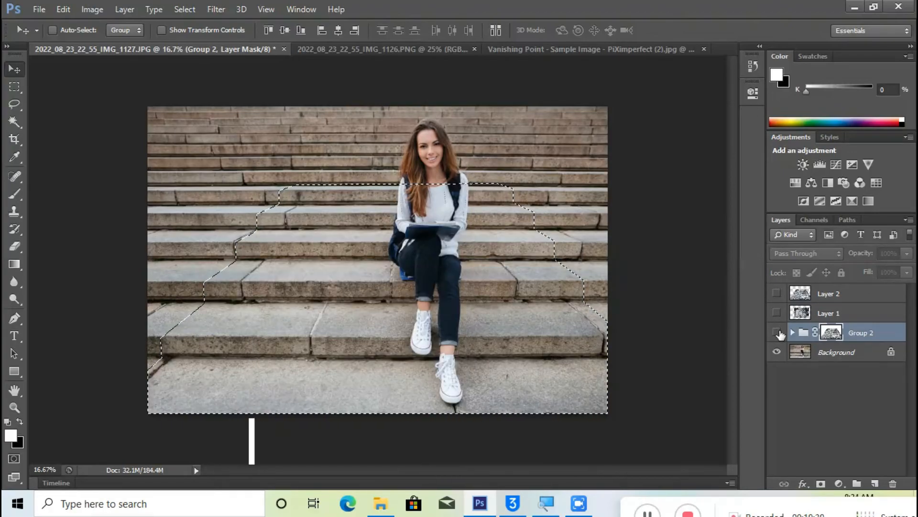
left_click(777, 332)
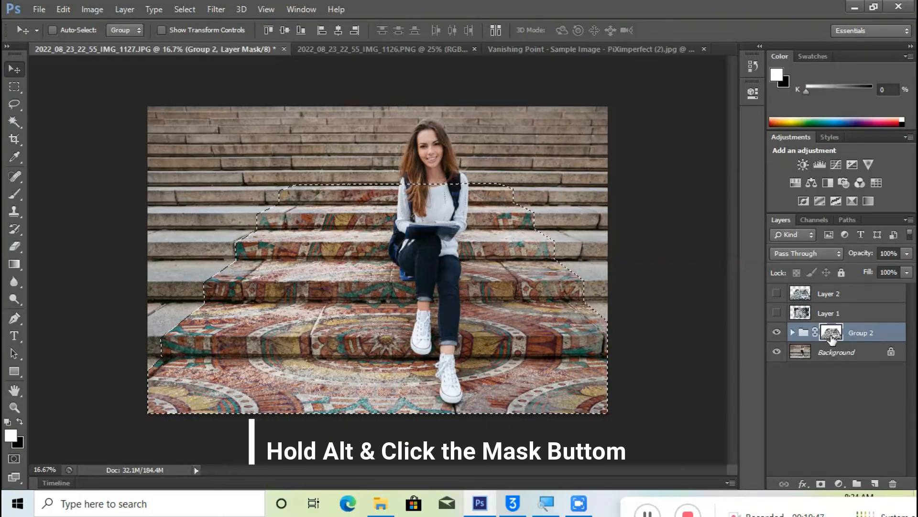
Try inverting Group 2's layer mask to compare both versions of the worn effect, and restore the original mask.
key("ctrl+i")
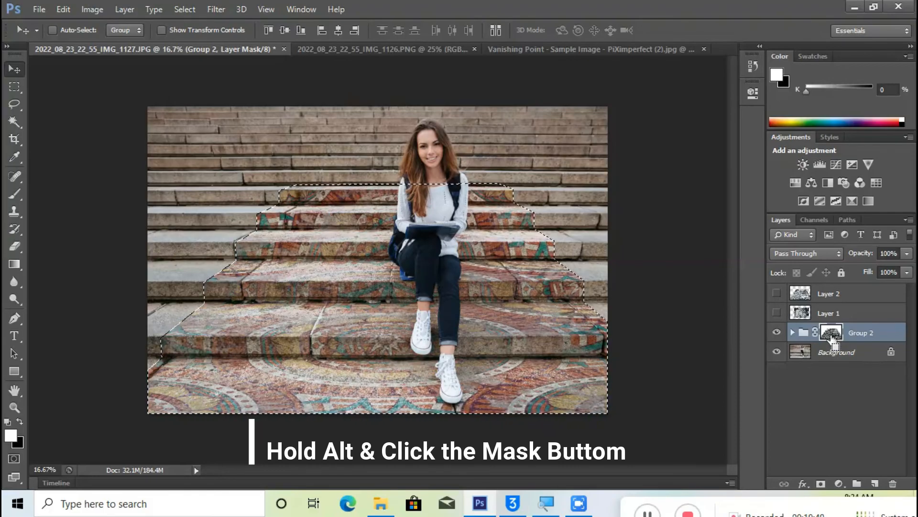
key("ctrl+i")
key("ctrl+i")
key("ctrl+i")
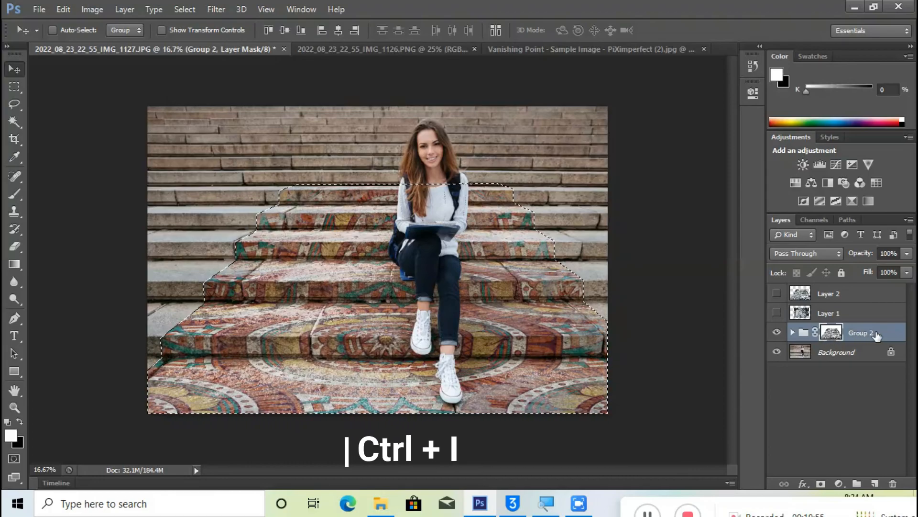
Make Group 2 itself active instead of its mask and clear the selection.
left_click(895, 336)
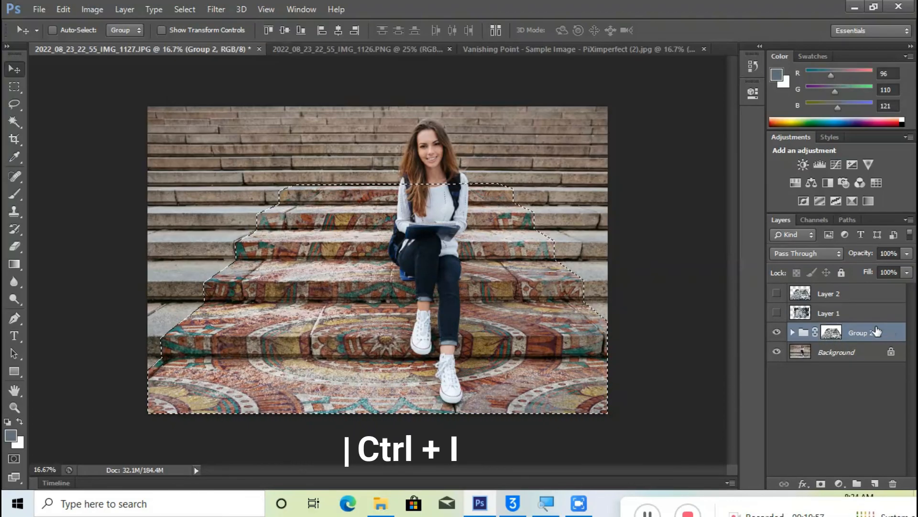
key("ctrl+d")
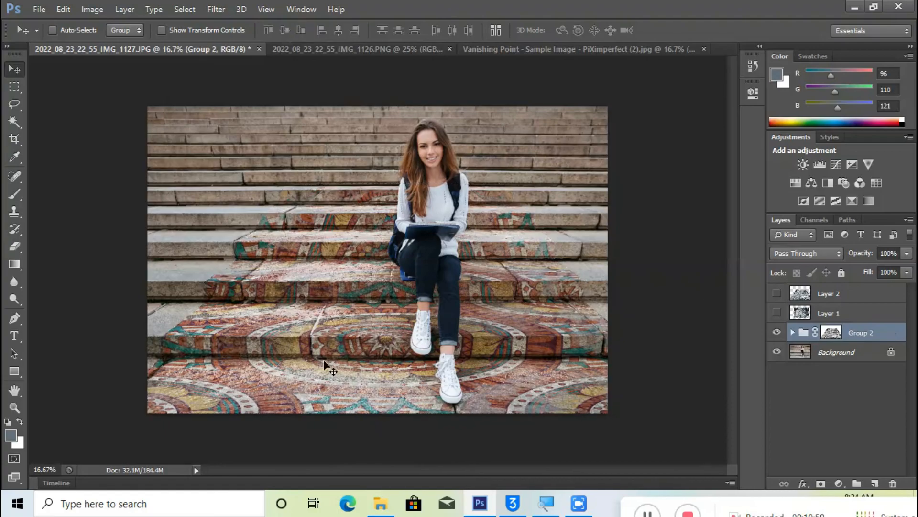